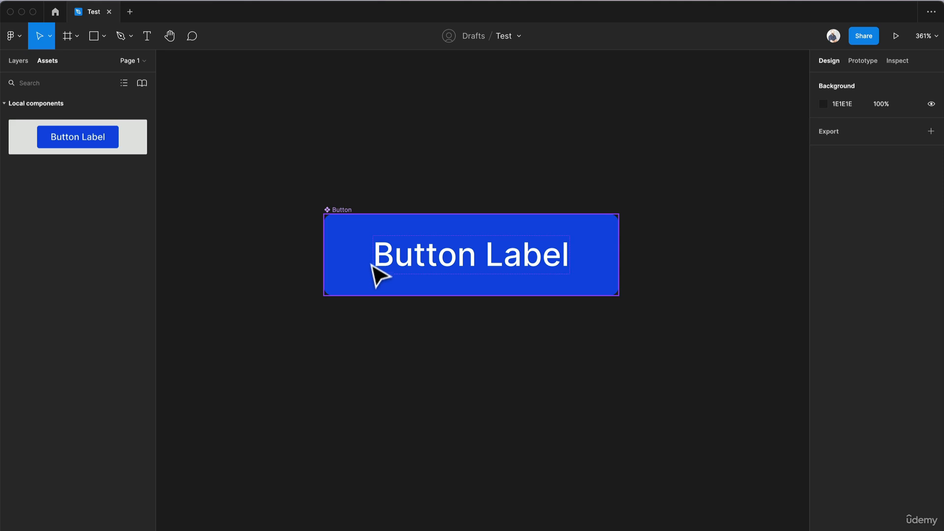
# Create a larger copy directly below the Button component, with a height of 56 and horizontal padding of 32.
pyautogui.click(351, 238)
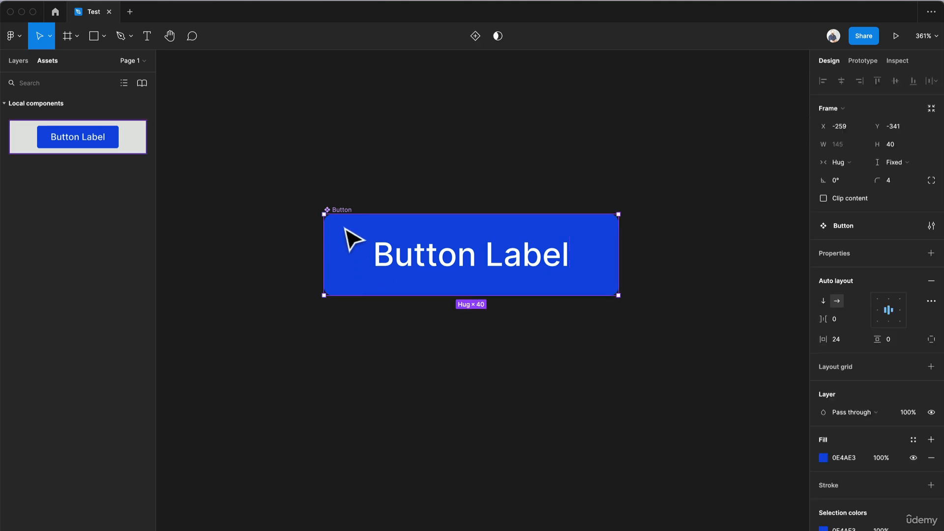
pyautogui.moveTo(396, 263); pyautogui.dragTo(379, 370)
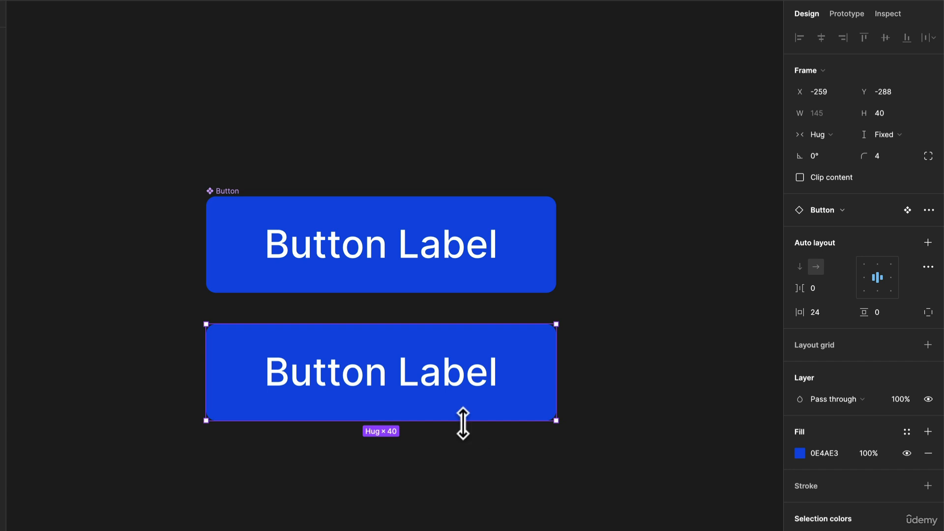
pyautogui.moveTo(463, 424); pyautogui.dragTo(463, 461)
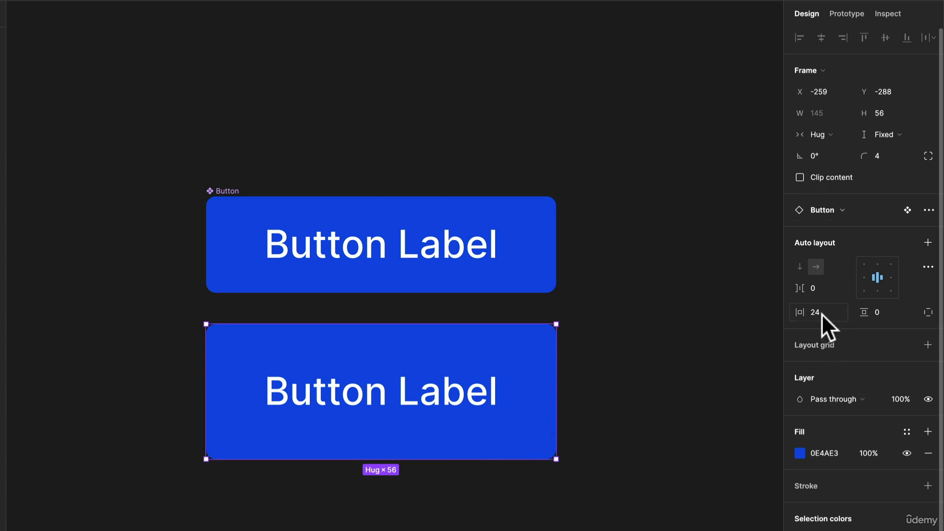
pyautogui.write('32')
pyautogui.press('Return')
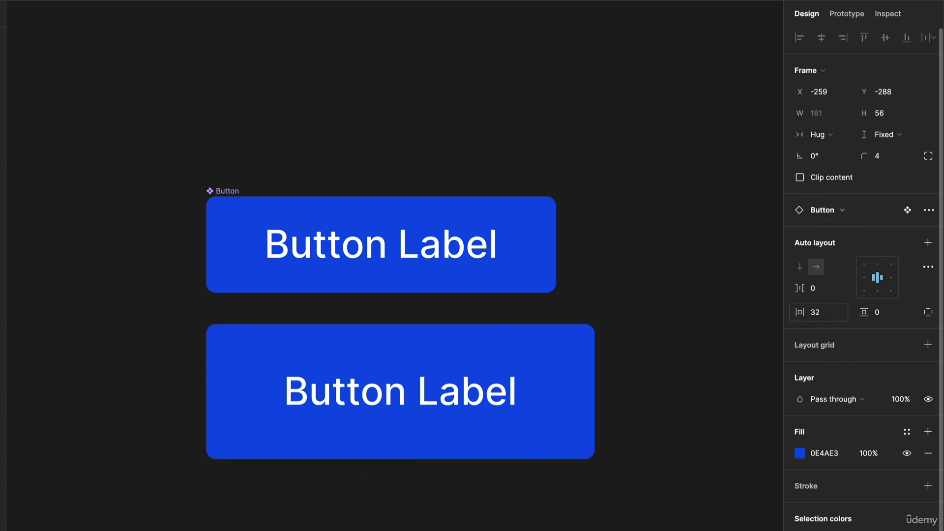
pyautogui.click(677, 339)
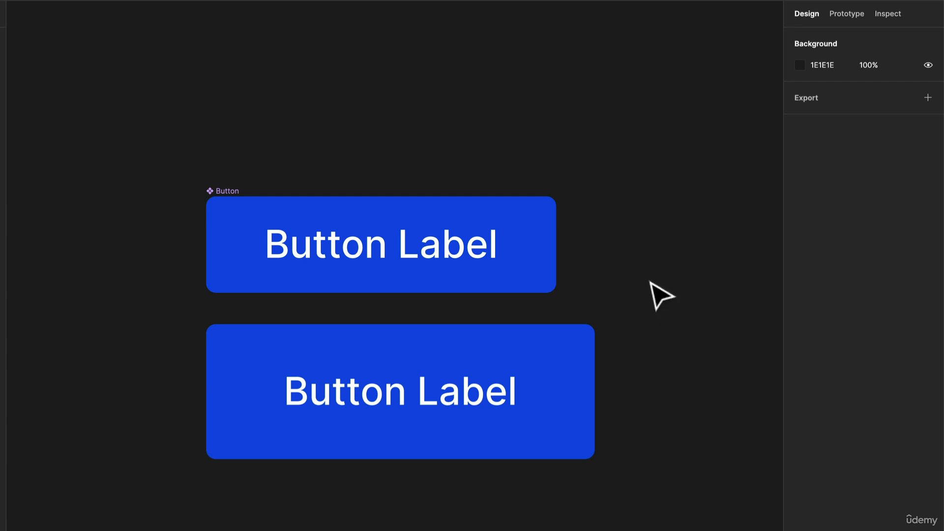
# Duplicate the larger button to the right of itself, aligned on the same row.
pyautogui.moveTo(535, 283); pyautogui.dragTo(480, 290)
pyautogui.scroll(-4, 480, 290)
pyautogui.scroll(-1, 480, 290)
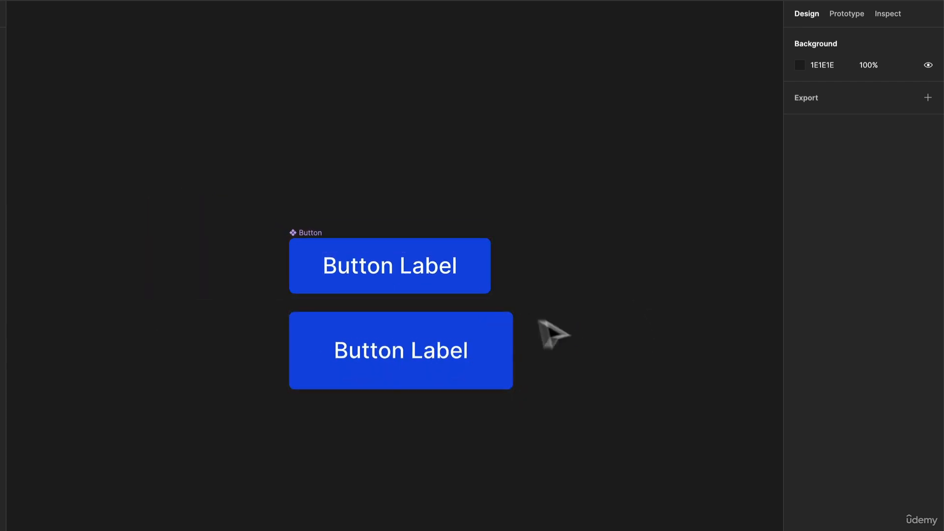
pyautogui.scroll(3, 556, 323)
pyautogui.moveTo(556, 323); pyautogui.dragTo(360, 293)
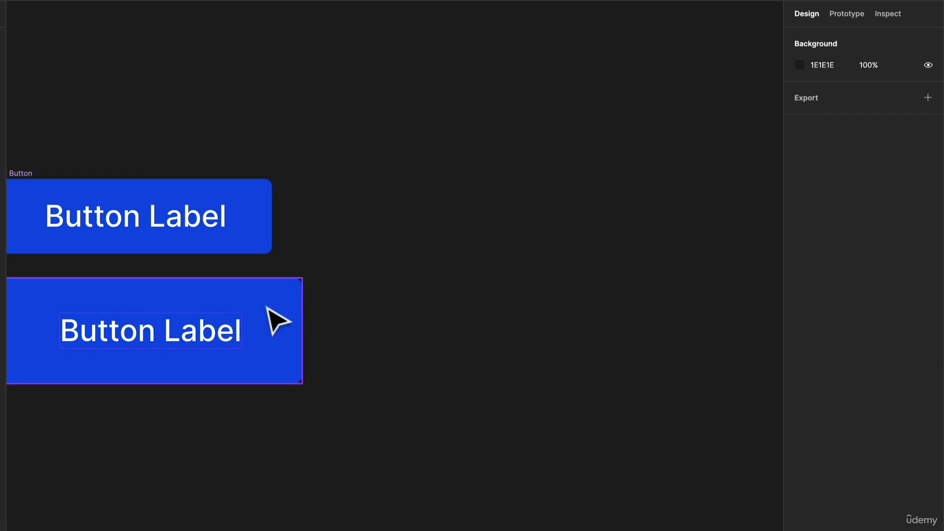
pyautogui.moveTo(268, 309); pyautogui.dragTo(605, 334)
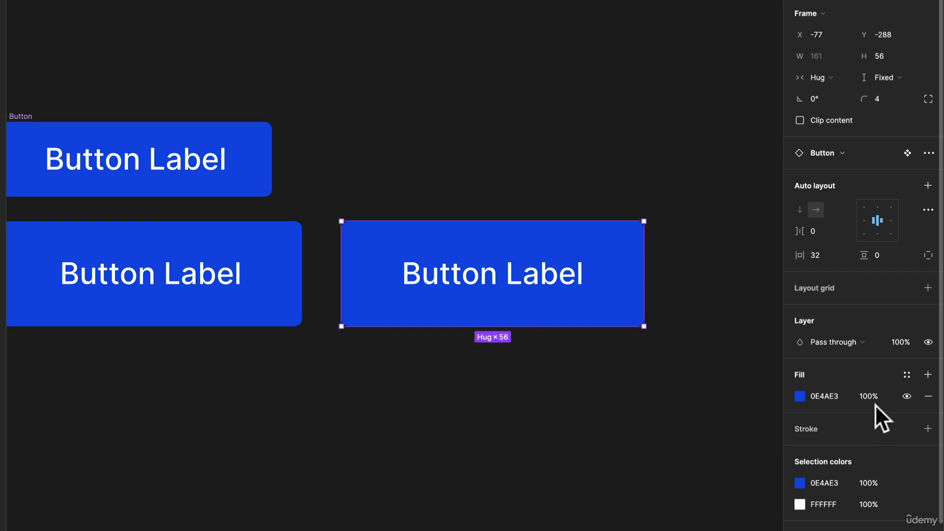
# Remove the new copy's fill and give it a stroke in the document's blue, 0E4AE3.
pyautogui.click(928, 396)
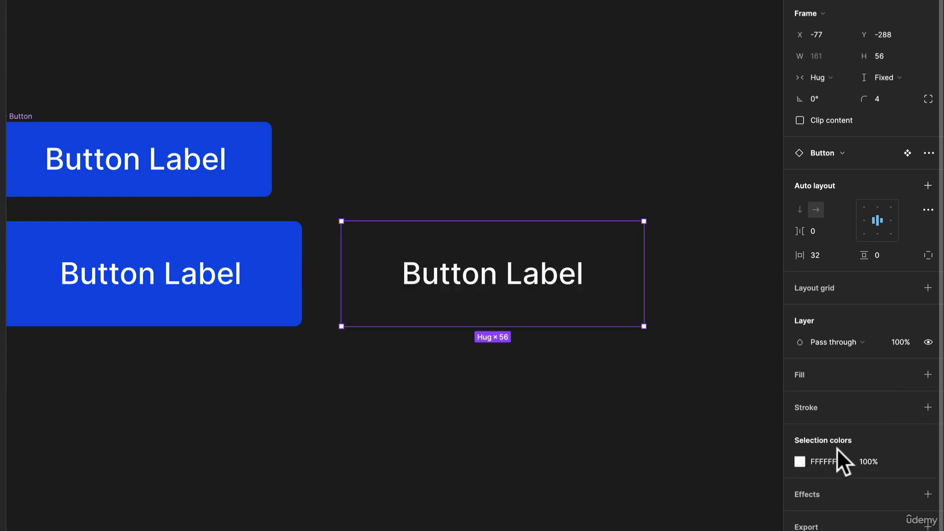
pyautogui.click(927, 408)
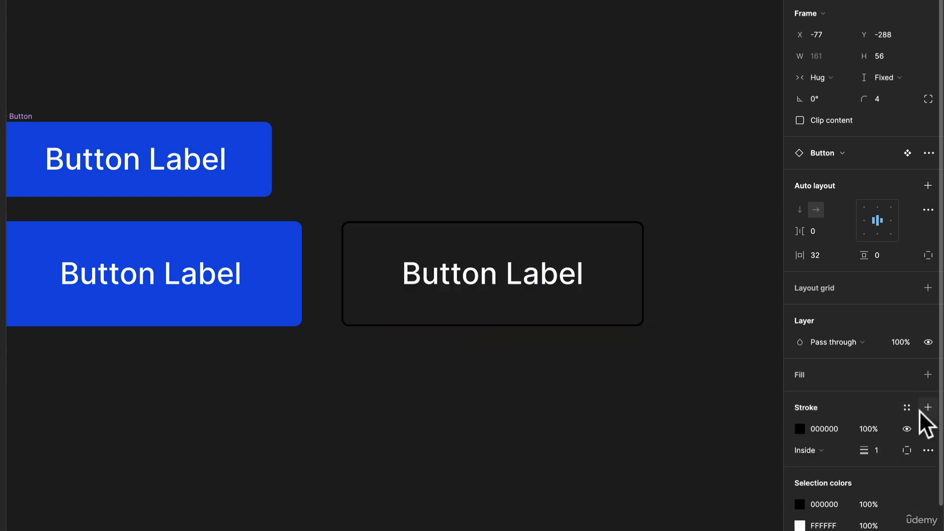
pyautogui.click(804, 429)
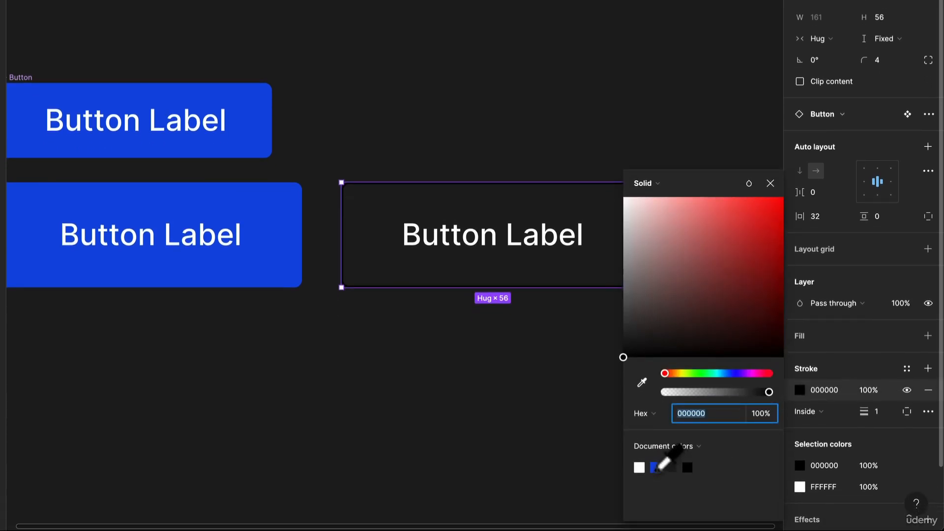
pyautogui.click(655, 467)
# Recolor the outlined button's label text with the document's blue.
pyautogui.click(555, 241)
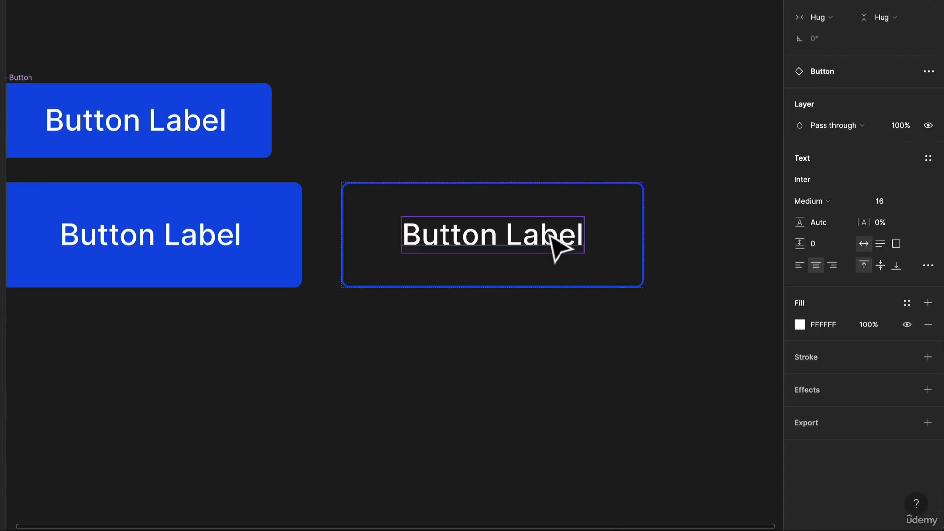
pyautogui.click(801, 326)
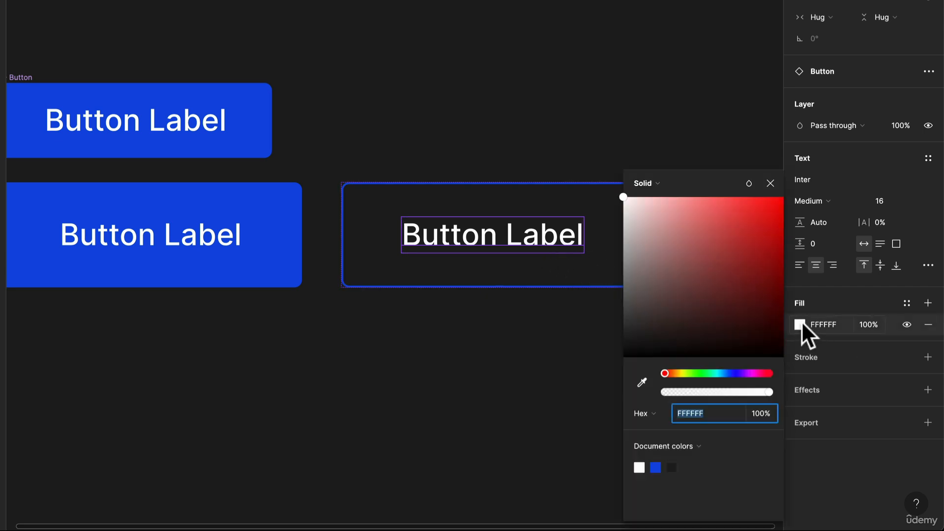
pyautogui.click(656, 467)
pyautogui.click(565, 433)
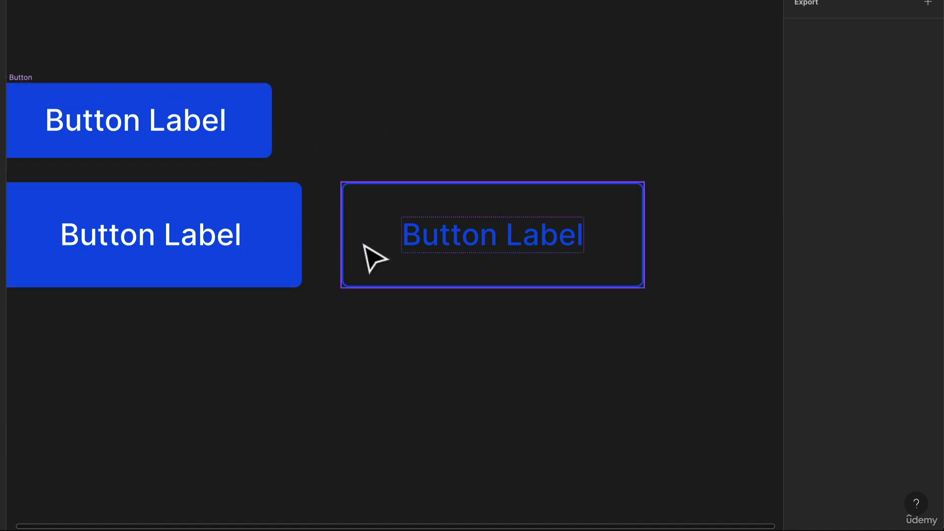
# Duplicate the outlined button directly above itself and shrink the copy's height to match the small filled button.
pyautogui.moveTo(364, 242); pyautogui.dragTo(376, 147)
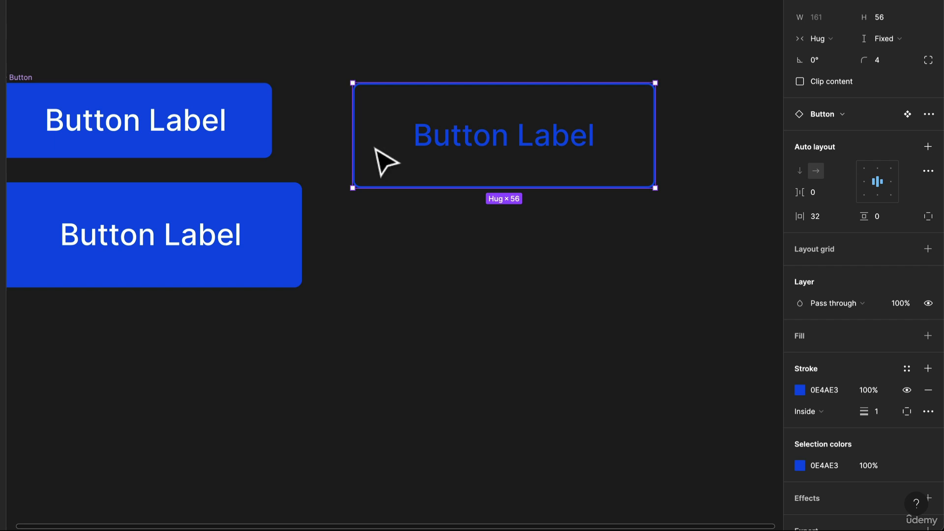
pyautogui.hotkey('ctrl', 'z')
pyautogui.moveTo(398, 258); pyautogui.dragTo(387, 129)
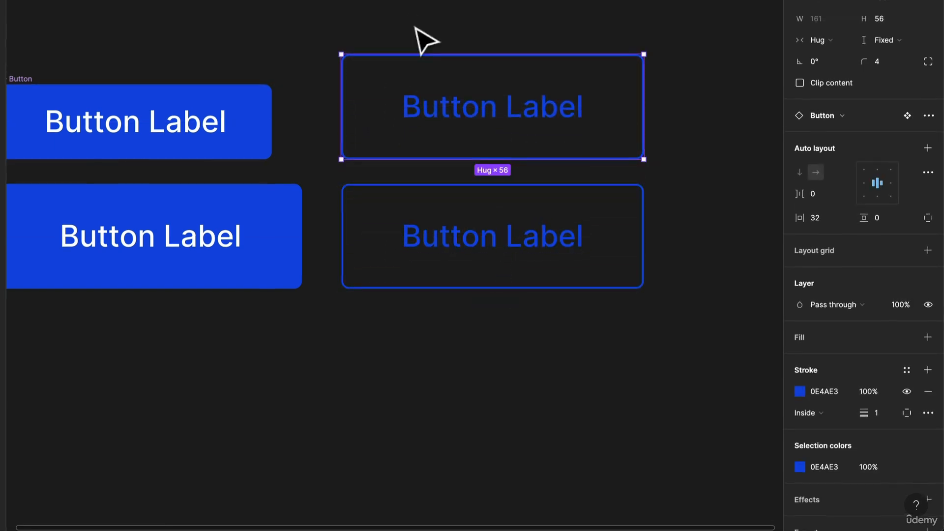
pyautogui.moveTo(415, 53); pyautogui.dragTo(417, 91)
pyautogui.click(411, 67)
pyautogui.scroll(-5, 411, 67)
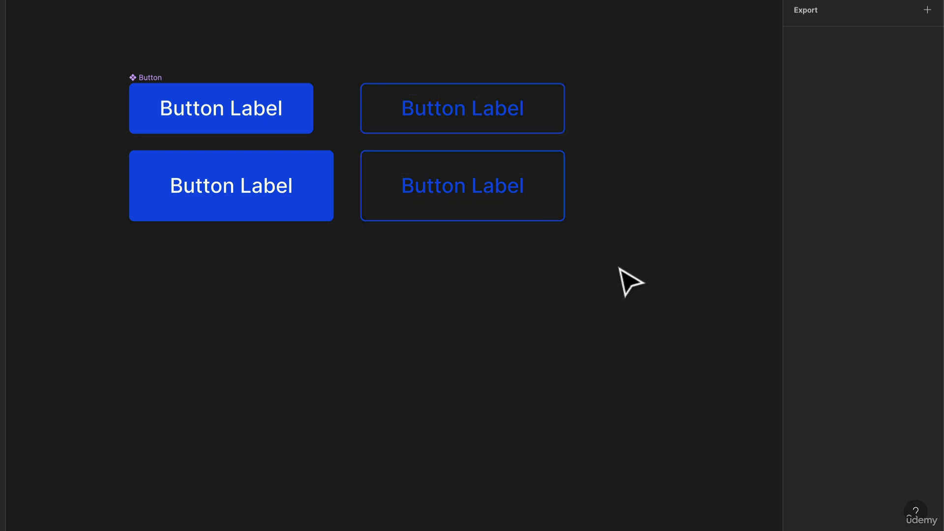
# Place the main Button component above the button grid, with an instance of it in the grid's first position.
pyautogui.moveTo(622, 277); pyautogui.dragTo(110, 61)
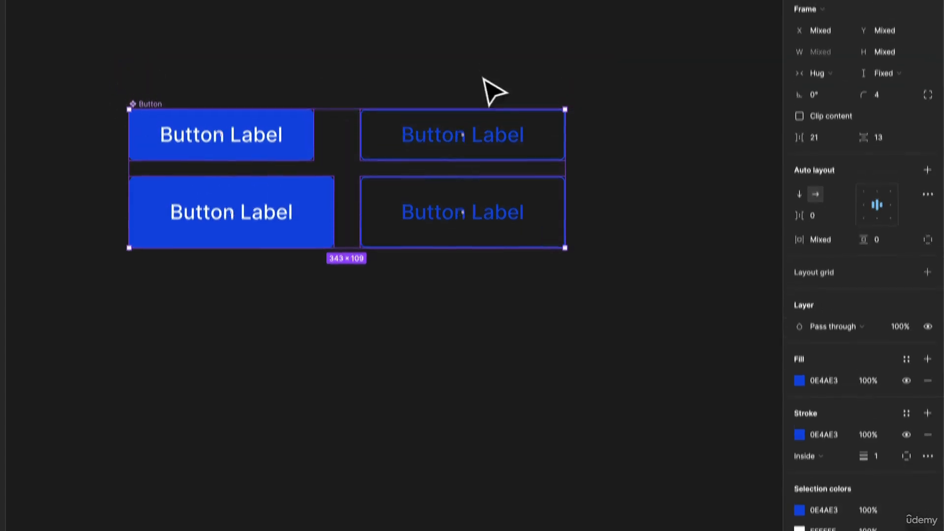
pyautogui.click(411, 90)
pyautogui.click(143, 179)
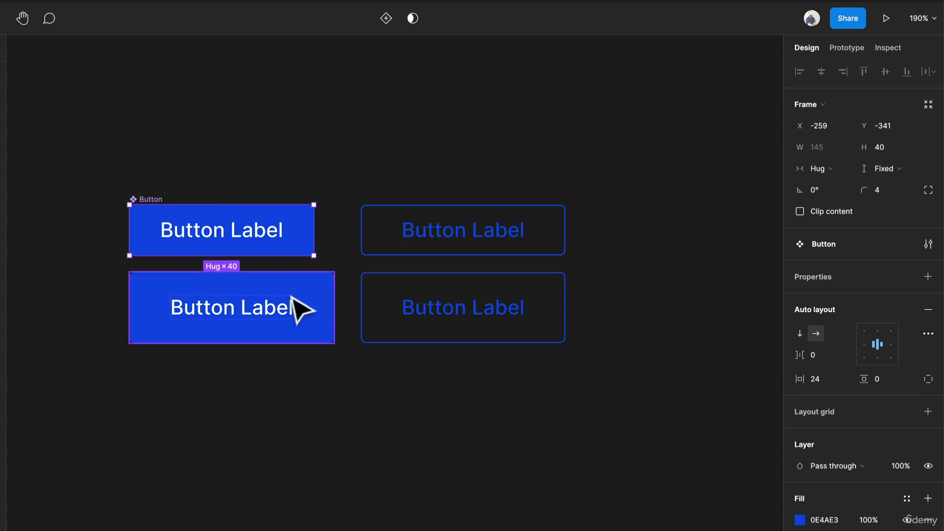
pyautogui.moveTo(282, 241)
pyautogui.mouseDown()
pyautogui.moveTo(283, 120)
pyautogui.moveTo(284, 244)
pyautogui.mouseUp()
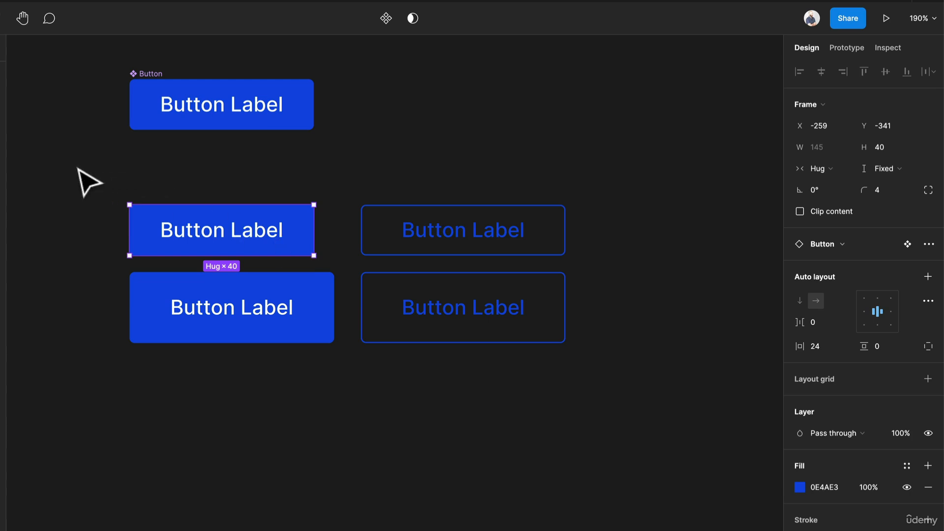
# Detach all four button instances in the grid from the main component.
pyautogui.moveTo(79, 169); pyautogui.dragTo(709, 385)
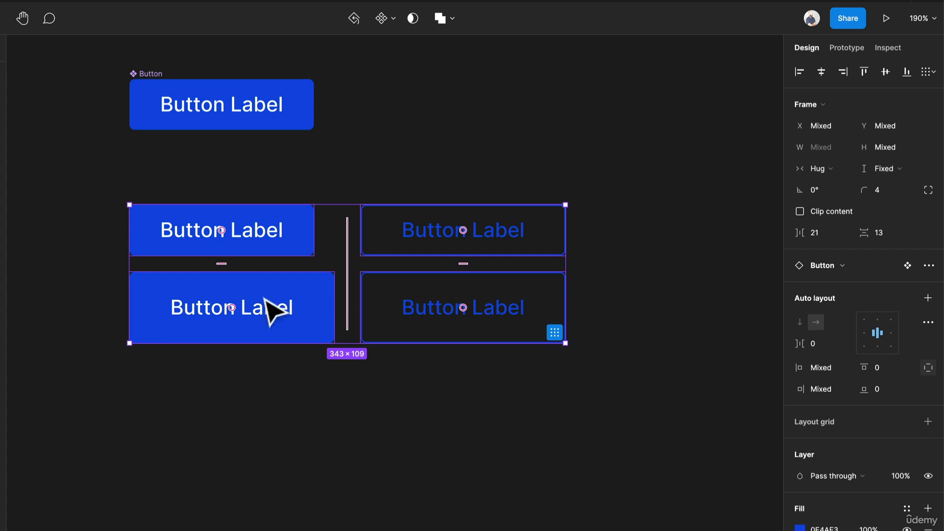
pyautogui.rightClick(280, 297)
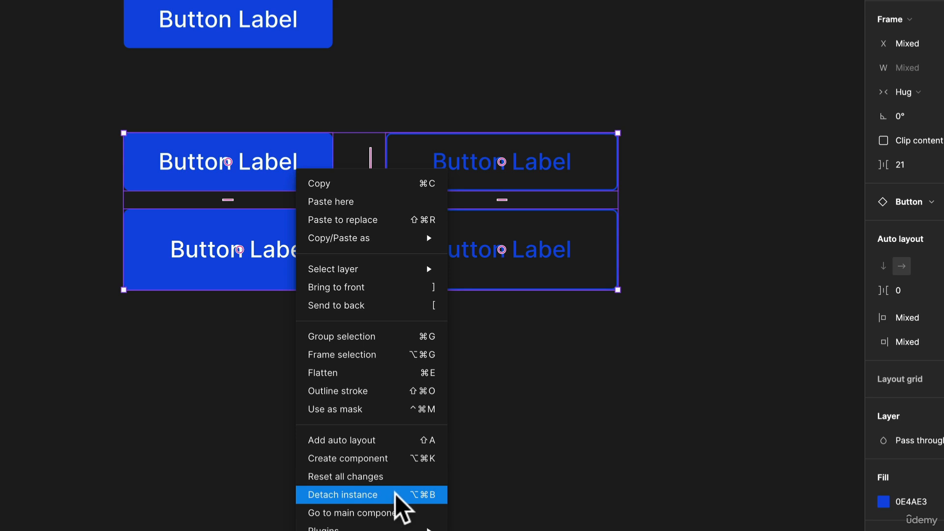
pyautogui.click(396, 494)
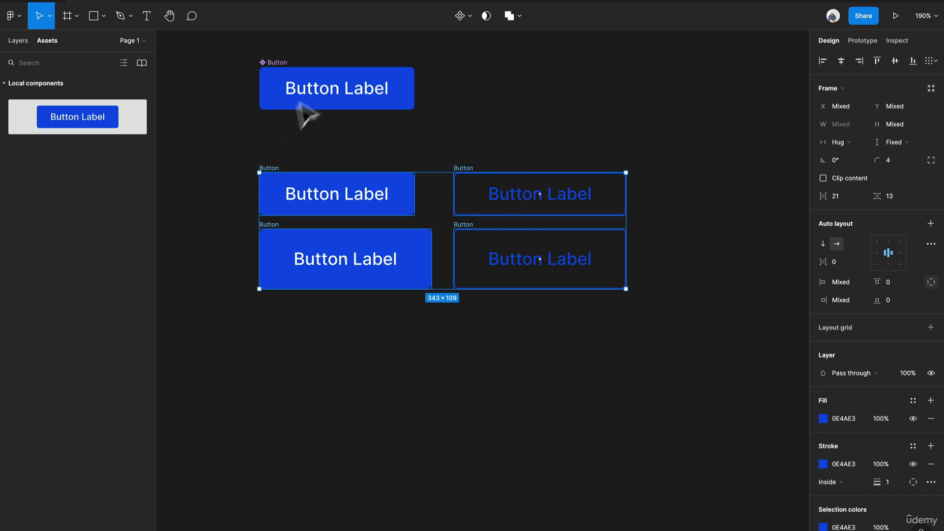
# Combine the four detached buttons into a component set.
pyautogui.moveTo(232, 163); pyautogui.dragTo(682, 328)
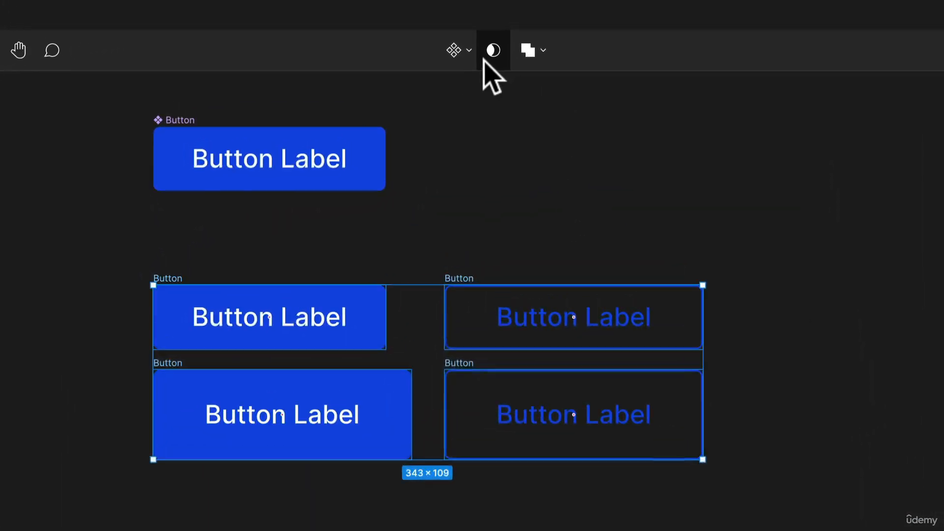
pyautogui.click(469, 16)
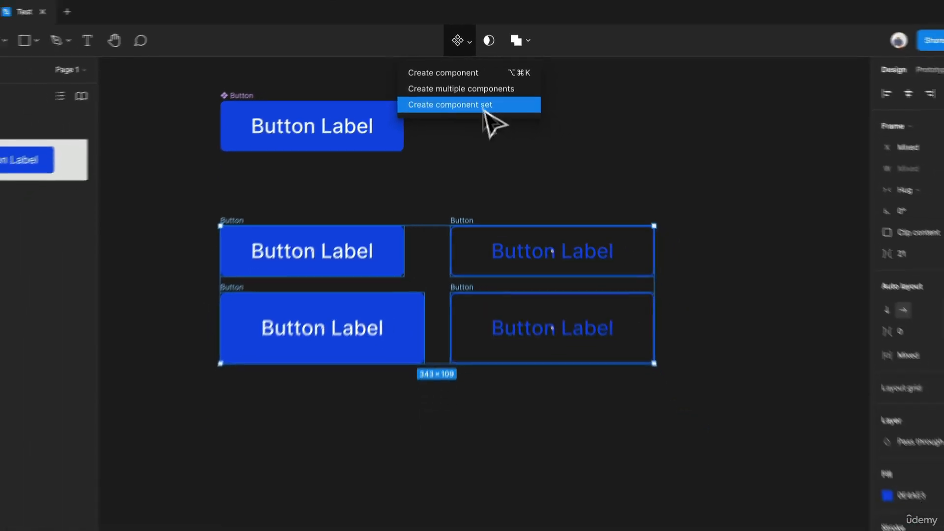
pyautogui.click(483, 105)
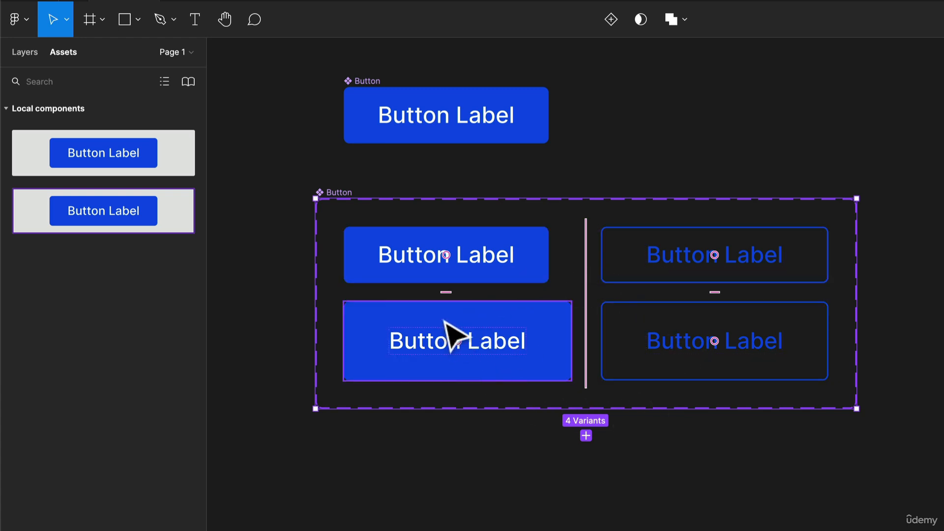
# Move the new component set further down and slightly to the right, away from the main Button component.
pyautogui.click(353, 186)
pyautogui.moveTo(339, 196); pyautogui.dragTo(380, 257)
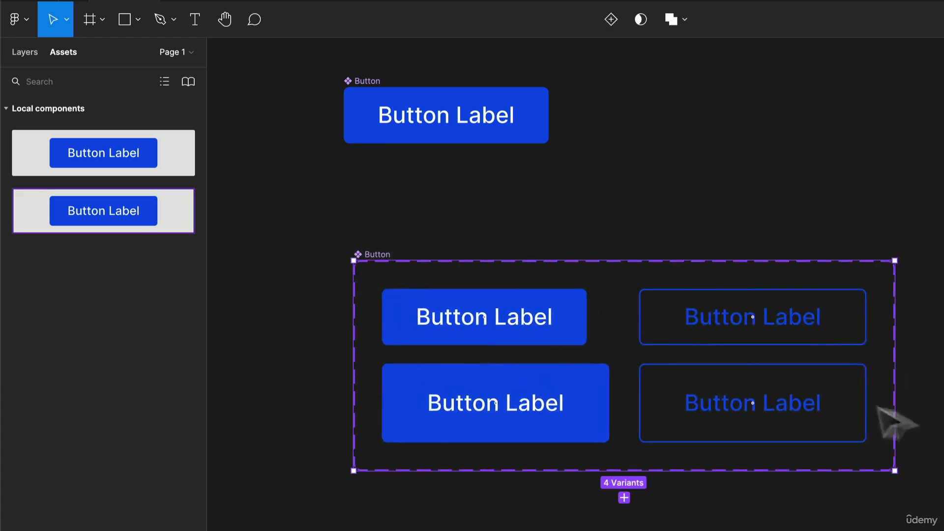
pyautogui.click(523, 247)
# Rename the component set's variant property Property 1 to Size.
pyautogui.click(423, 318)
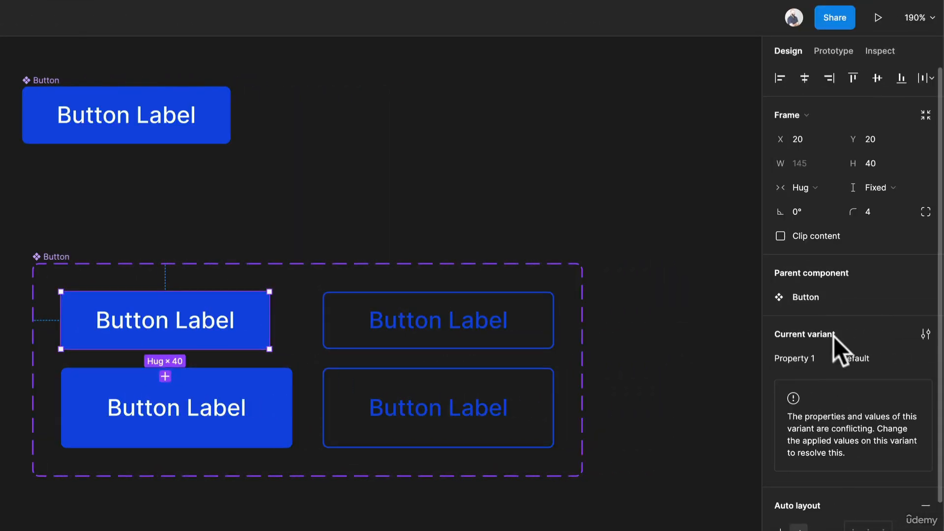
pyautogui.click(59, 255)
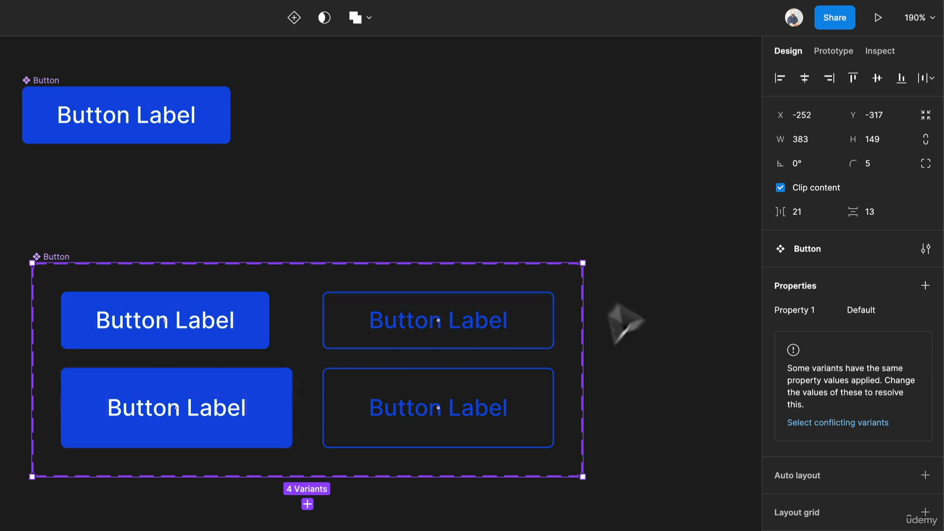
pyautogui.click(811, 315)
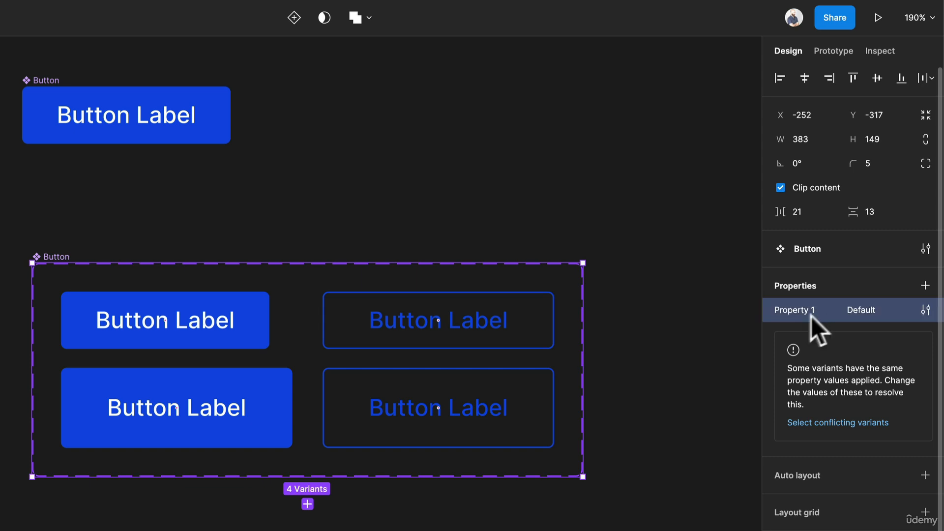
pyautogui.doubleClick(801, 314)
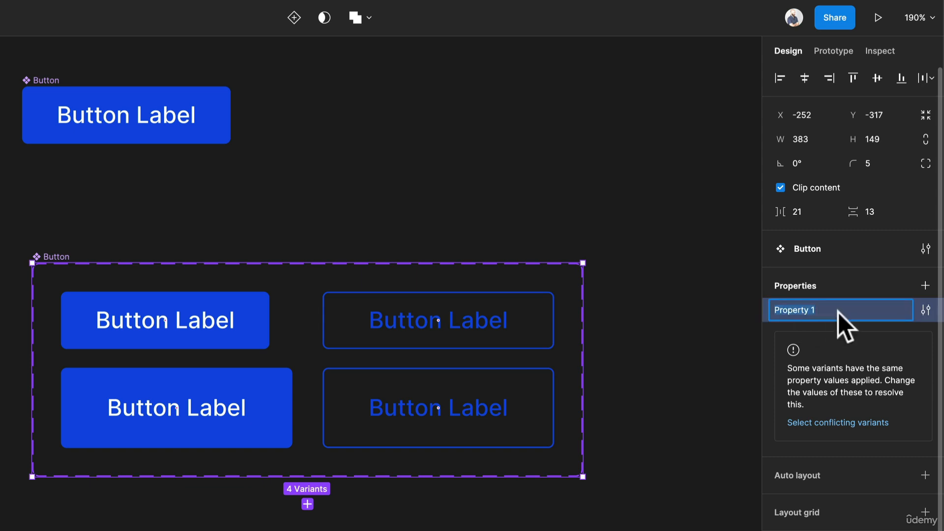
pyautogui.write('Size')
pyautogui.press('Return')
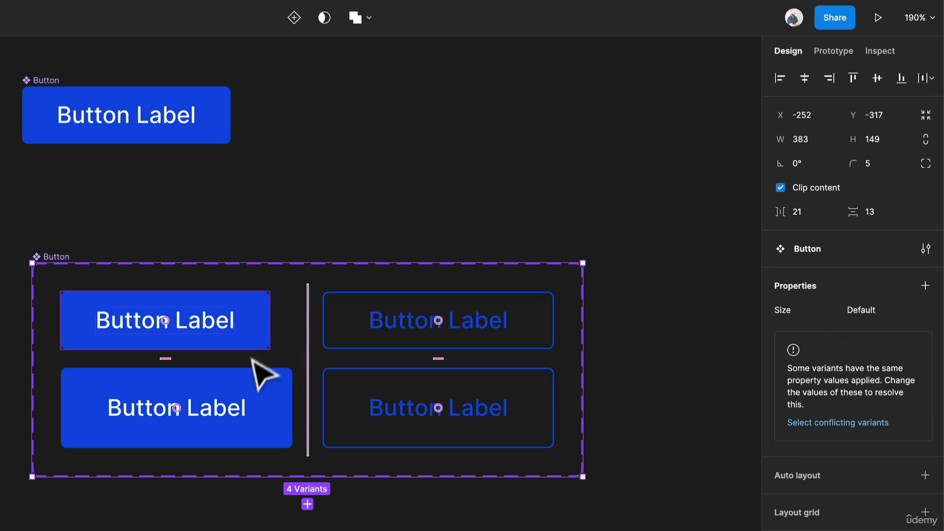
# Set the Size property of the two taller button variants in the lower row to Large.
pyautogui.click(253, 410)
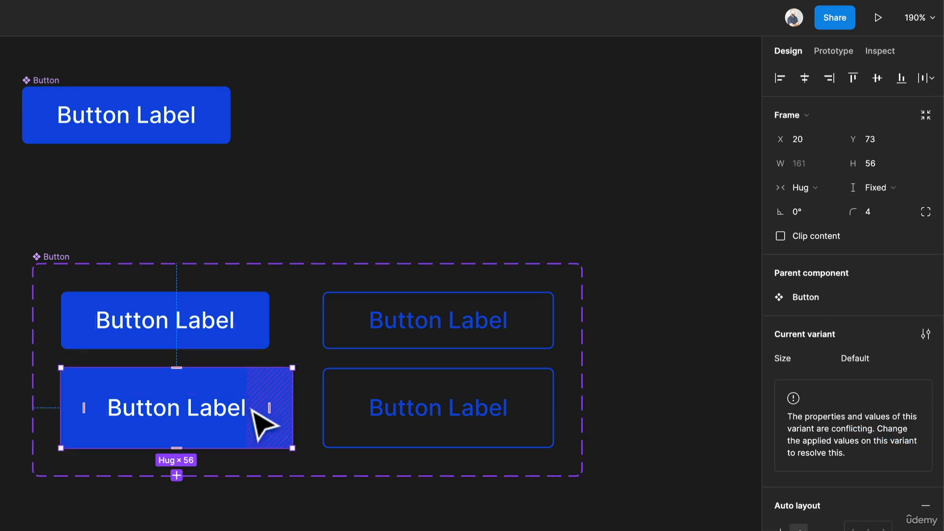
pyautogui.keyDown('shift'); pyautogui.click(346, 438); pyautogui.keyUp('shift')
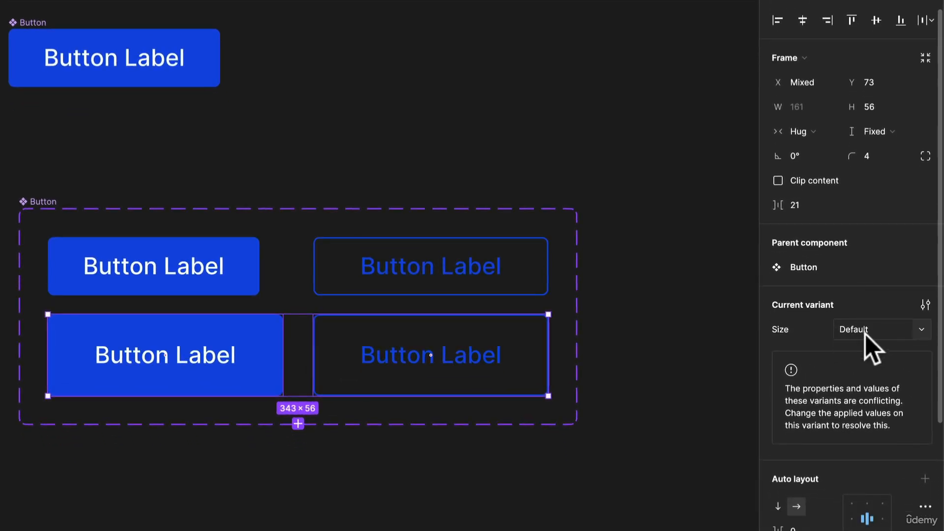
pyautogui.click(873, 334)
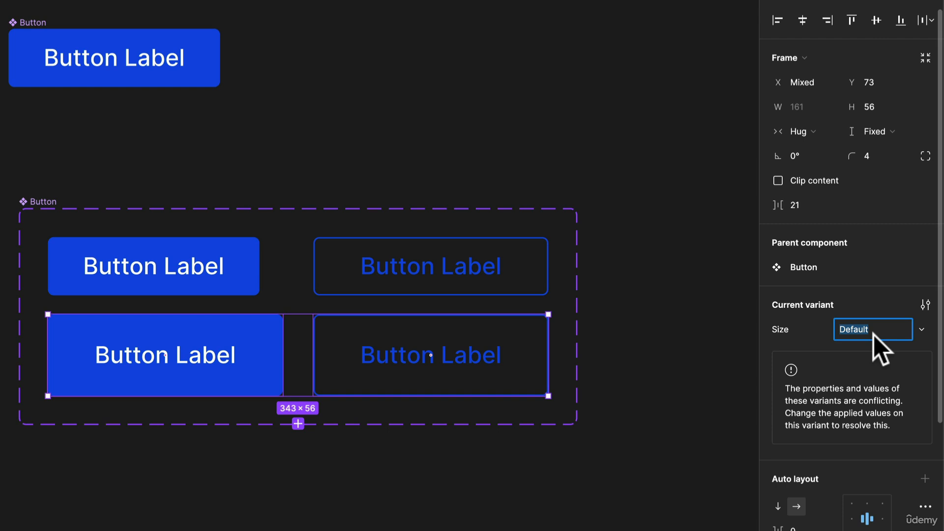
pyautogui.write('Large')
pyautogui.press('Return')
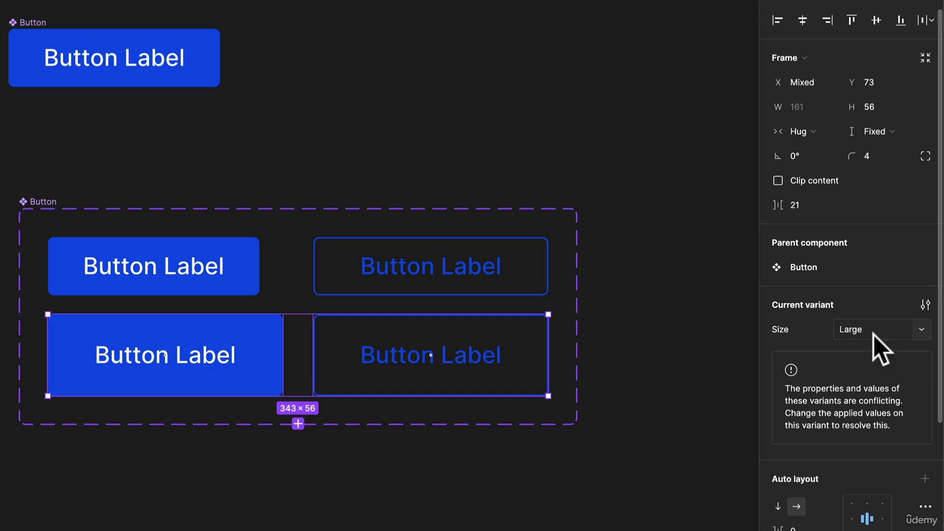
# Set the Size property of the two shorter button variants in the upper row to Regular.
pyautogui.click(364, 289)
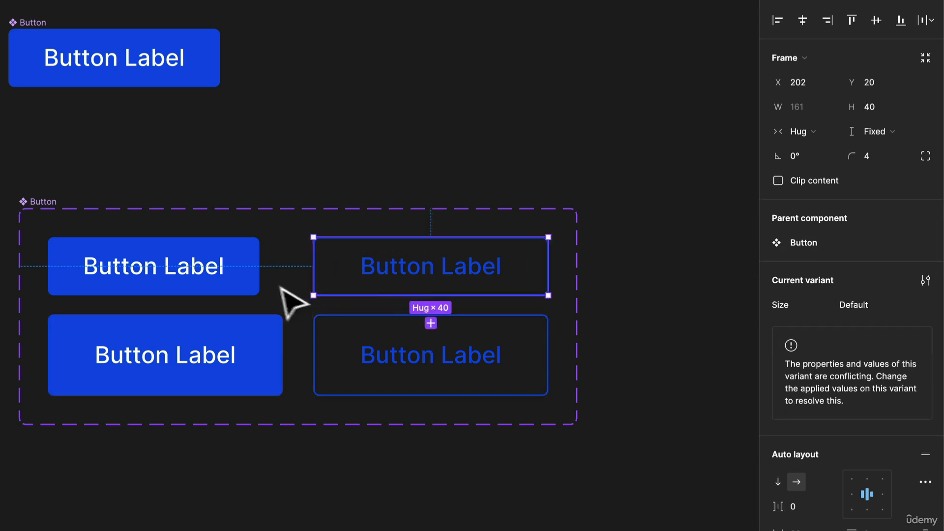
pyautogui.keyDown('shift'); pyautogui.click(248, 288); pyautogui.keyUp('shift')
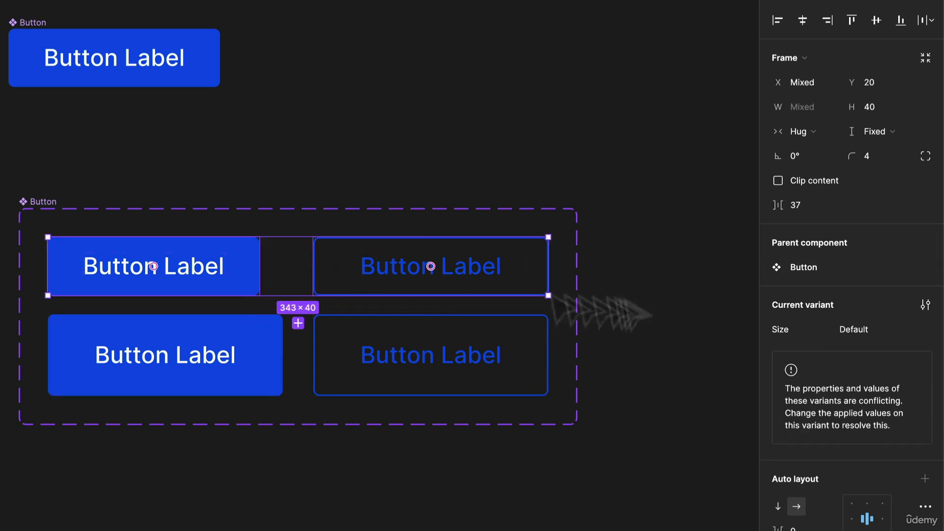
pyautogui.click(881, 328)
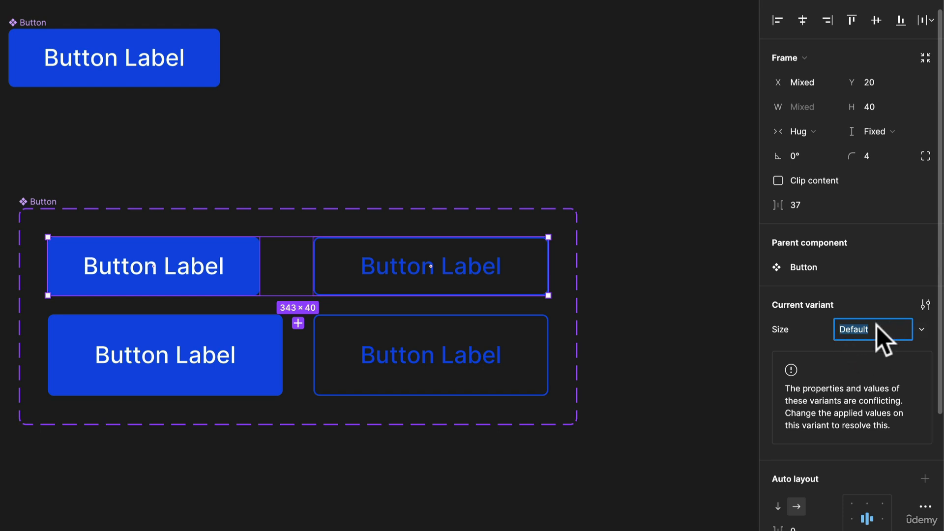
pyautogui.write('Regular')
pyautogui.press('Return')
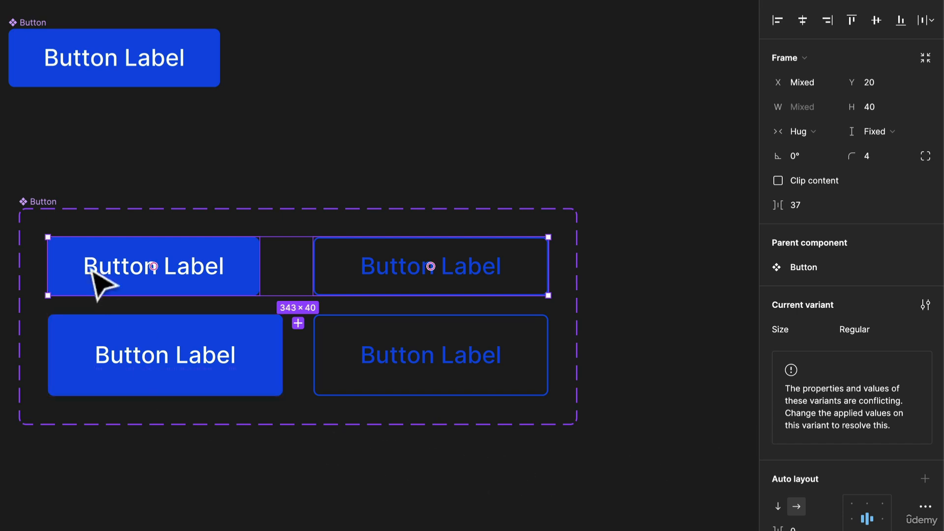
# Add a second variant property named Type to the Button component set.
pyautogui.click(39, 202)
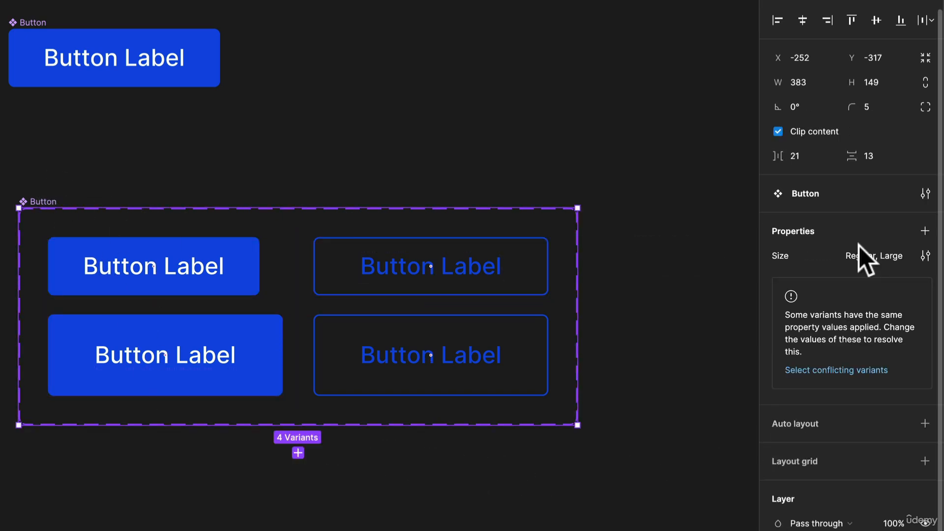
pyautogui.click(925, 231)
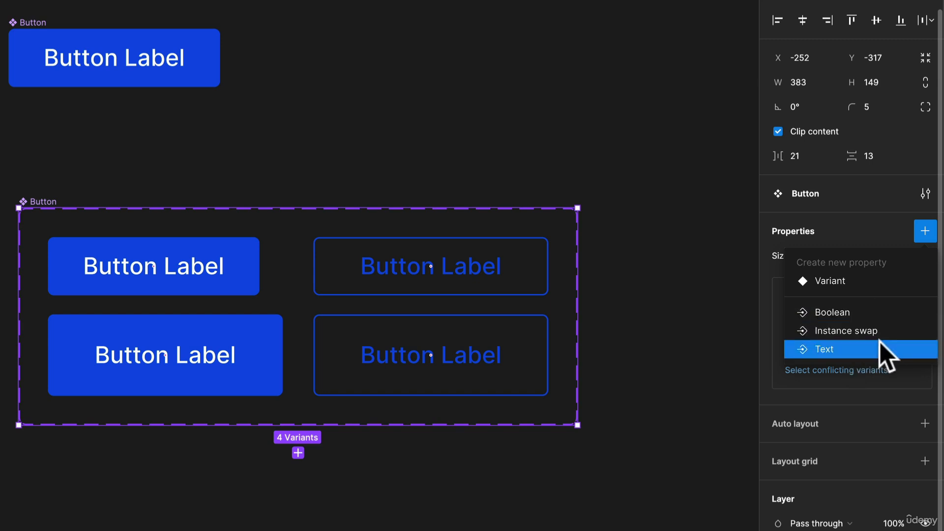
pyautogui.click(846, 283)
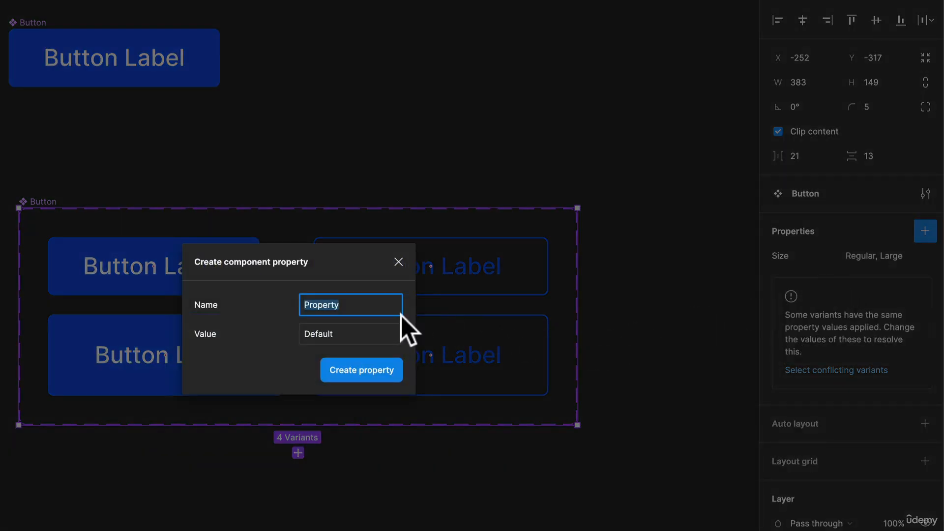
pyautogui.write('Type')
pyautogui.click(388, 371)
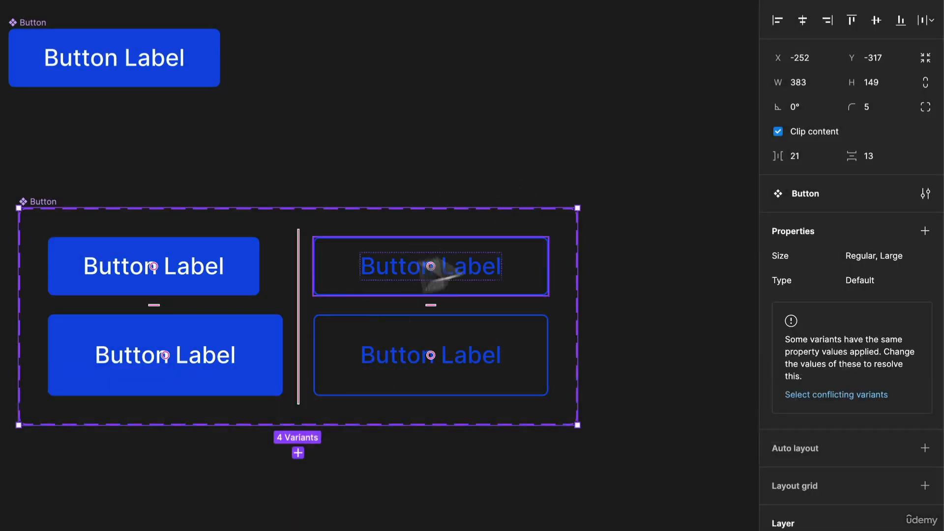
# Set the Type property of the two filled button variants to Primary.
pyautogui.click(186, 278)
pyautogui.keyDown('shift'); pyautogui.click(198, 340); pyautogui.keyUp('shift')
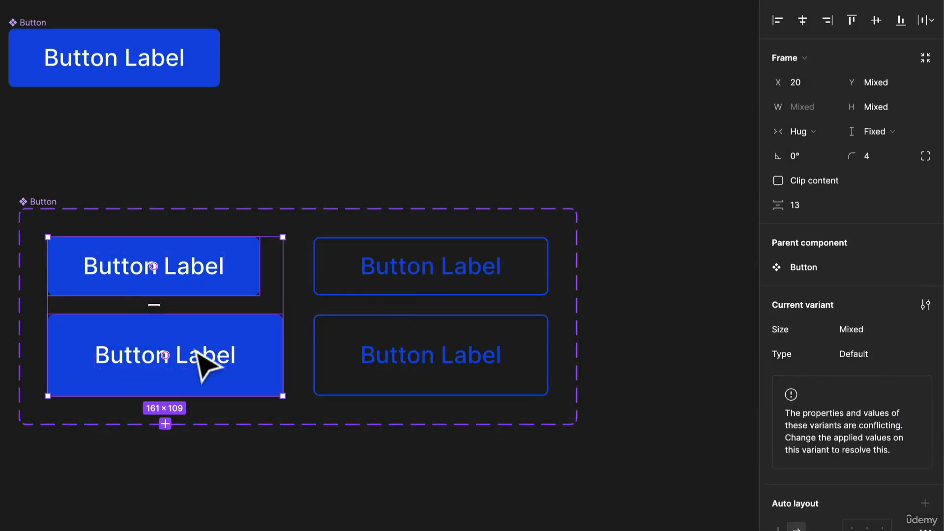
pyautogui.click(860, 354)
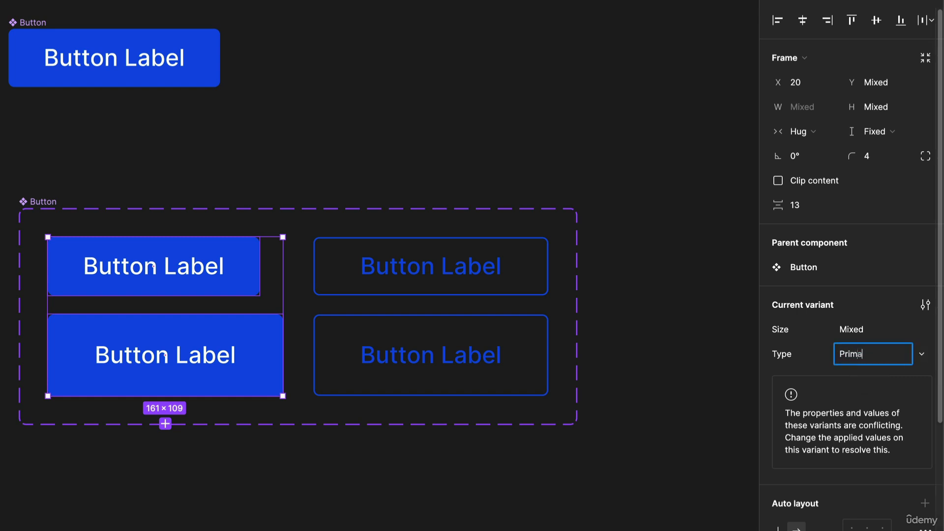
pyautogui.write('Primary')
pyautogui.press('Return')
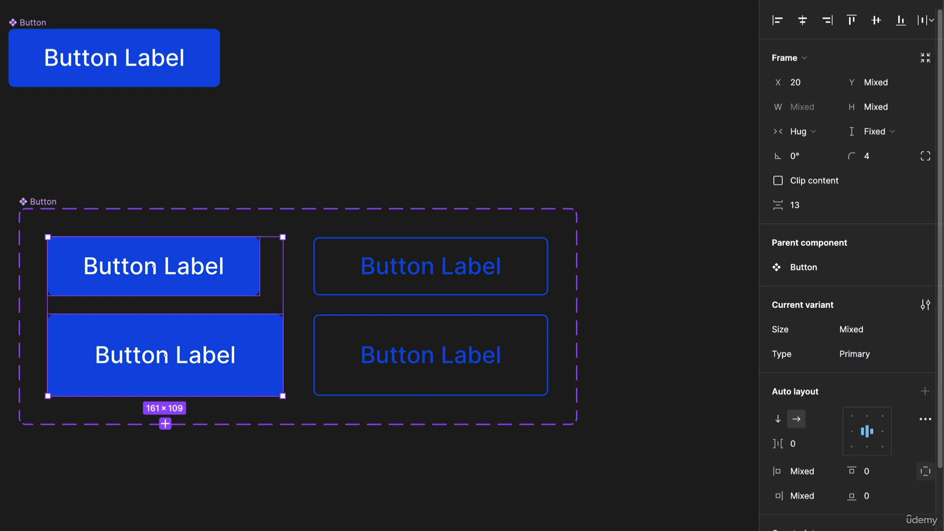
# Set the Type property of the two outlined button variants to Secondary.
pyautogui.click(383, 257)
pyautogui.keyDown('shift'); pyautogui.click(402, 359); pyautogui.keyUp('shift')
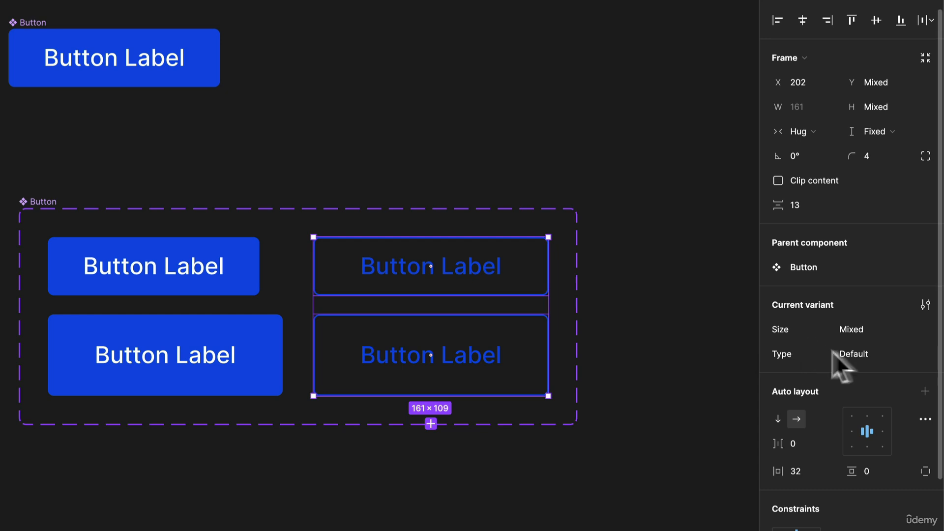
pyautogui.click(863, 352)
pyautogui.write('S')
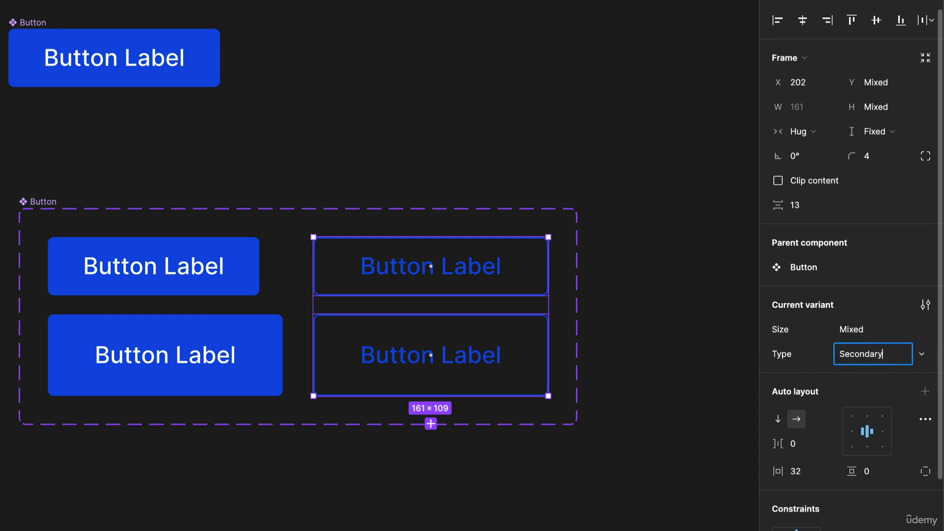
pyautogui.write('econdary')
pyautogui.press('Return')
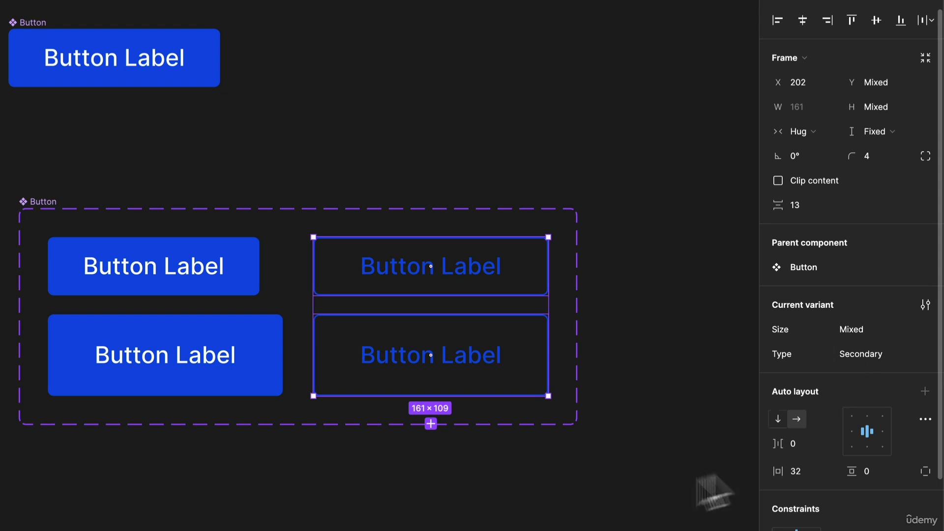
# Delete the original standalone Button component above the component set.
pyautogui.click(522, 494)
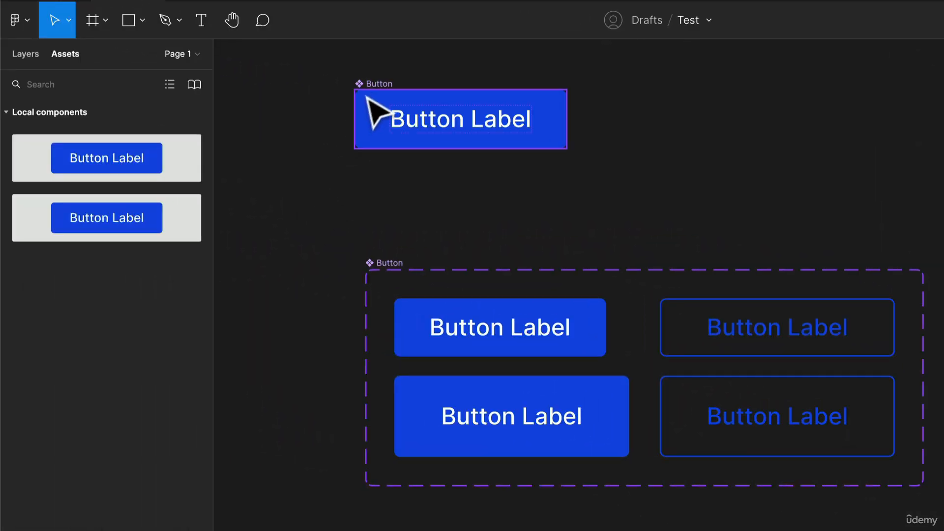
pyautogui.click(350, 79)
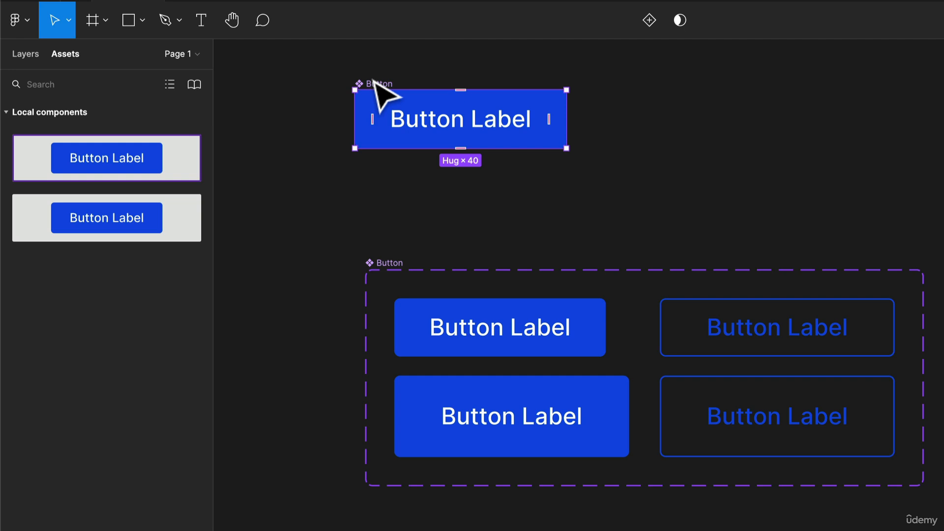
pyautogui.press('Delete')
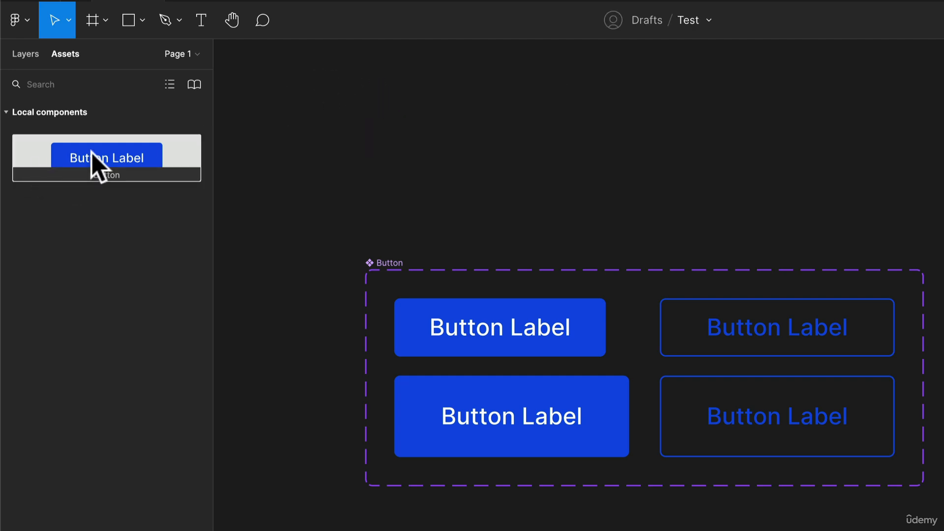
# Place an instance of the local Button component on the canvas below the component set.
pyautogui.moveTo(92, 151); pyautogui.dragTo(929, 146)
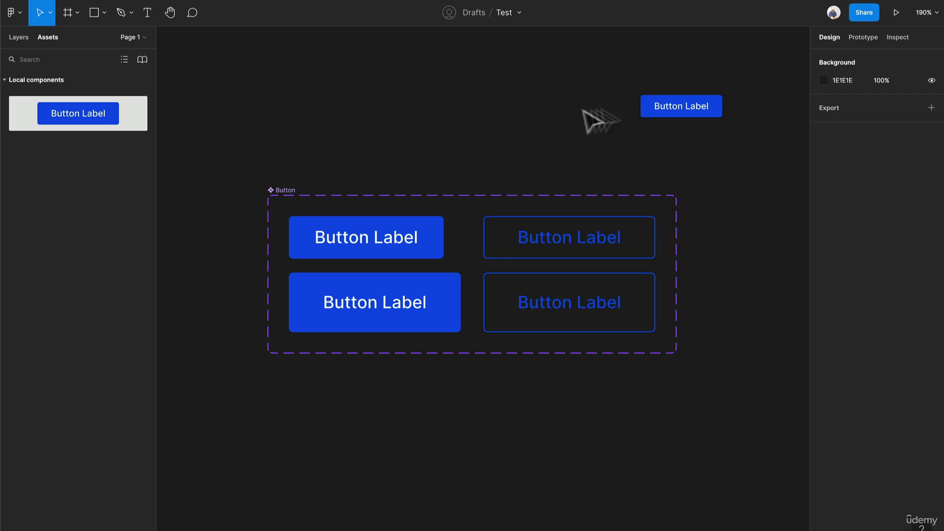
pyautogui.moveTo(584, 112); pyautogui.dragTo(310, 480)
pyautogui.moveTo(316, 434); pyautogui.dragTo(323, 276)
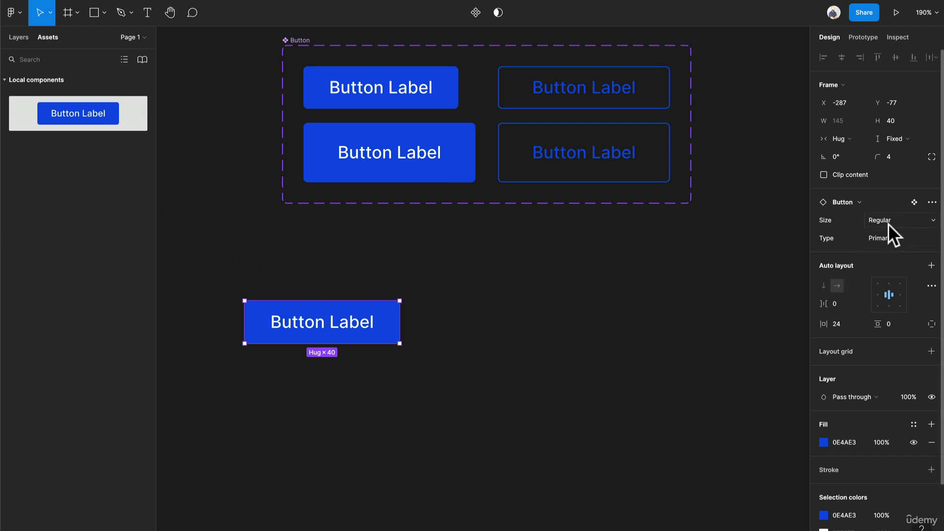
# Switch the new button instance to Size Large and Type Secondary.
pyautogui.click(881, 222)
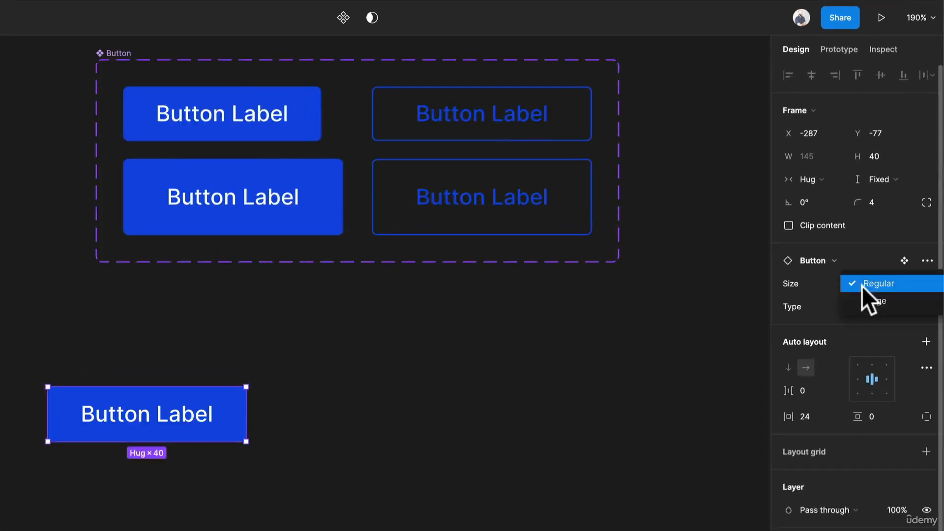
pyautogui.click(866, 299)
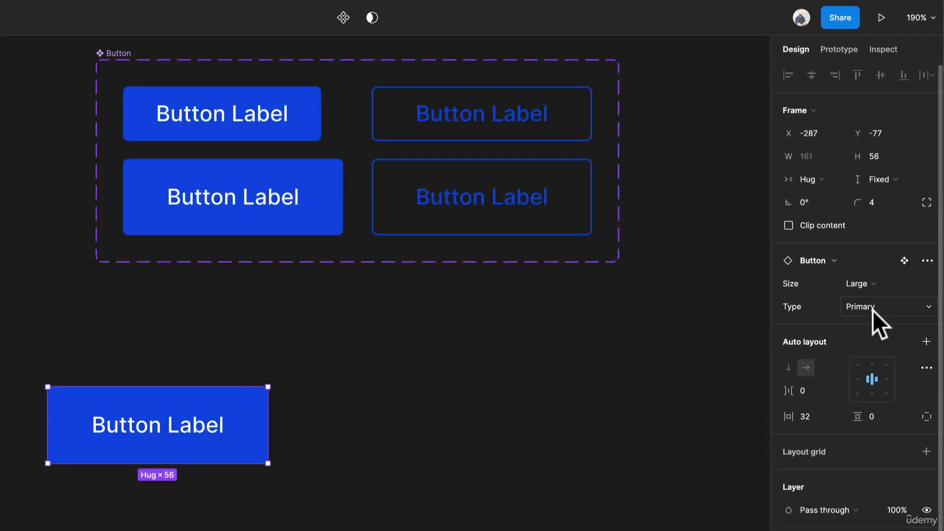
pyautogui.click(873, 310)
pyautogui.click(881, 291)
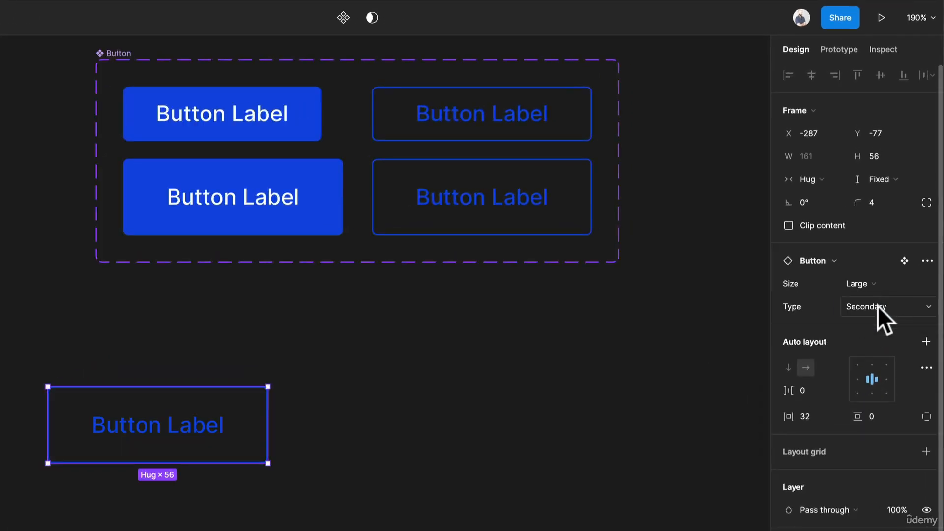
# Return the button instance to Type Primary and Size Regular, leaving nothing selected.
pyautogui.click(878, 305)
pyautogui.click(878, 321)
pyautogui.click(874, 284)
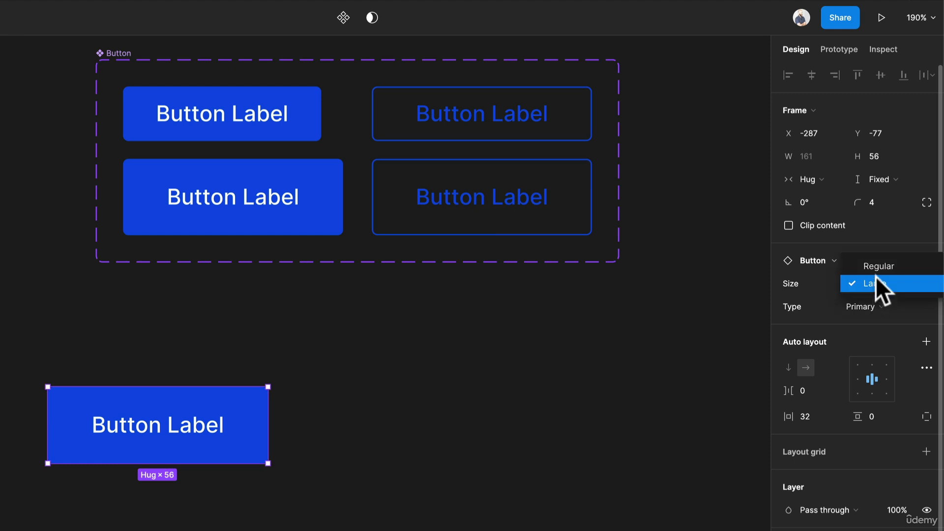
pyautogui.click(877, 269)
pyautogui.click(385, 470)
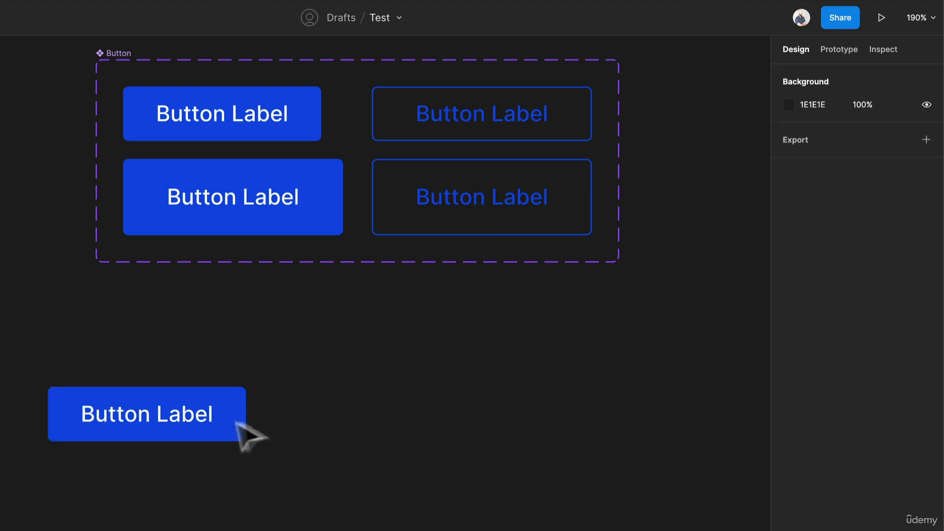
# Move the button instance to about X -206, Y -87 and the component set to about X -291, Y -373.
pyautogui.moveTo(198, 425); pyautogui.dragTo(309, 412)
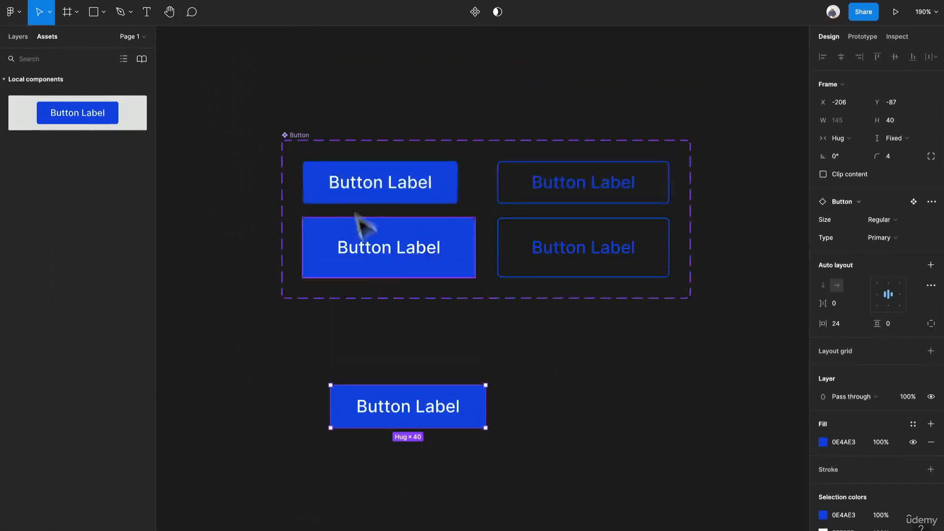
pyautogui.moveTo(305, 140); pyautogui.dragTo(263, 79)
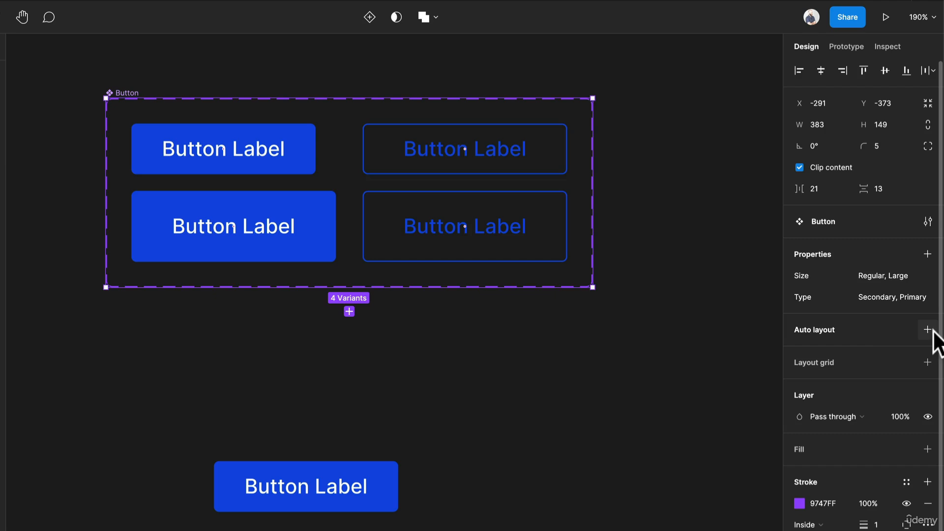
# Apply a vertical auto layout to the Button component set with 16 spacing and top-left alignment.
pyautogui.click(927, 330)
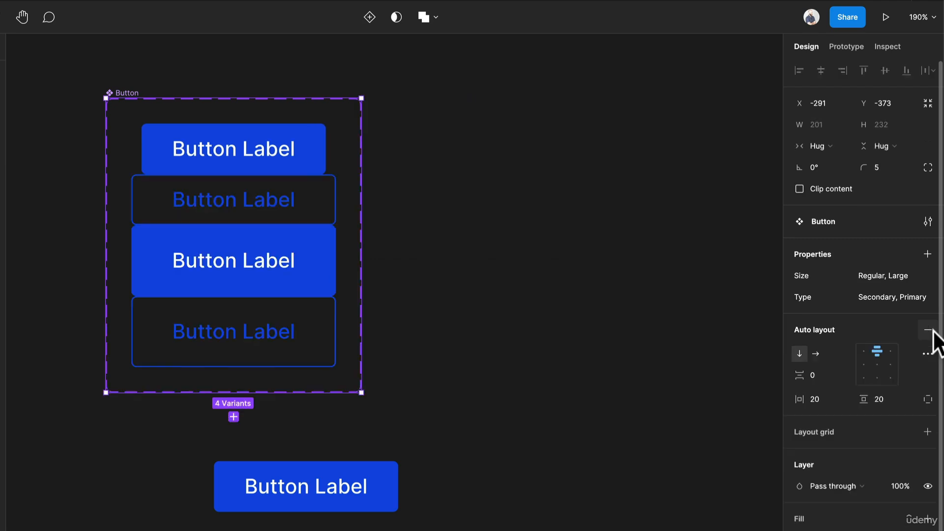
pyautogui.click(821, 367)
pyautogui.write('16')
pyautogui.press('Return')
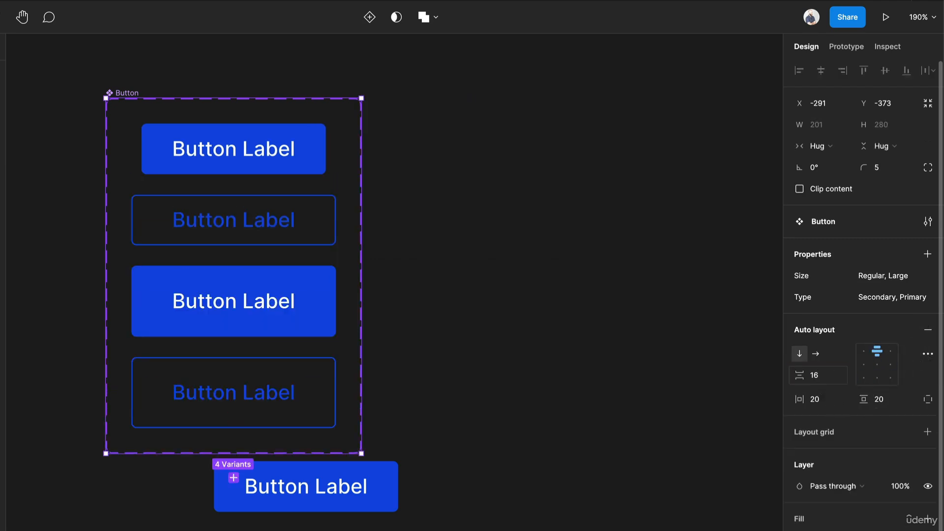
pyautogui.click(863, 350)
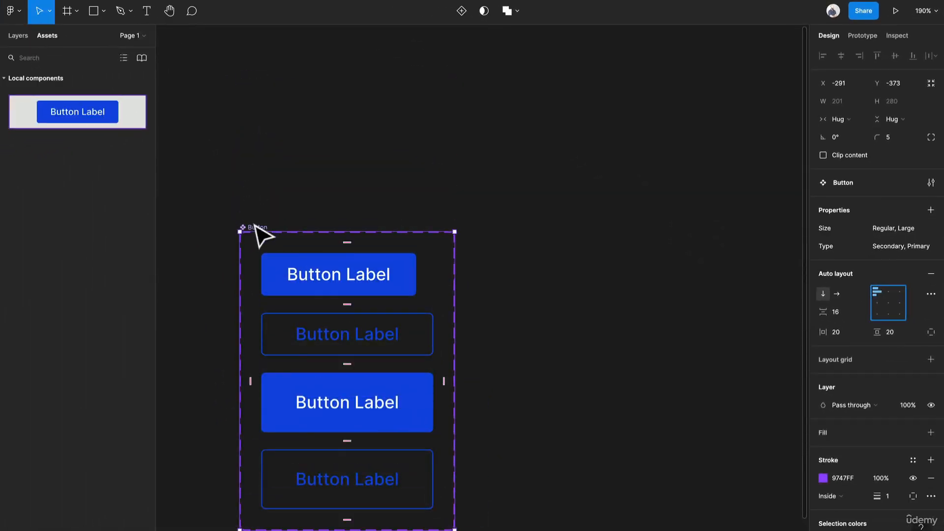
# Move the Button component set up to about X -268, Y -510, clear of the instance, and deselect it.
pyautogui.moveTo(251, 215); pyautogui.dragTo(278, 75)
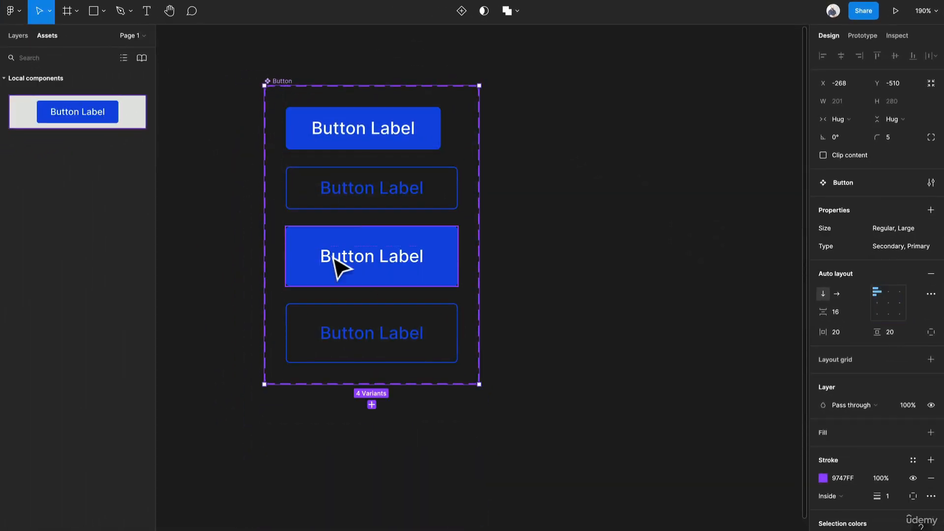
pyautogui.scroll(-3, 337, 265)
pyautogui.scroll(4, 337, 268)
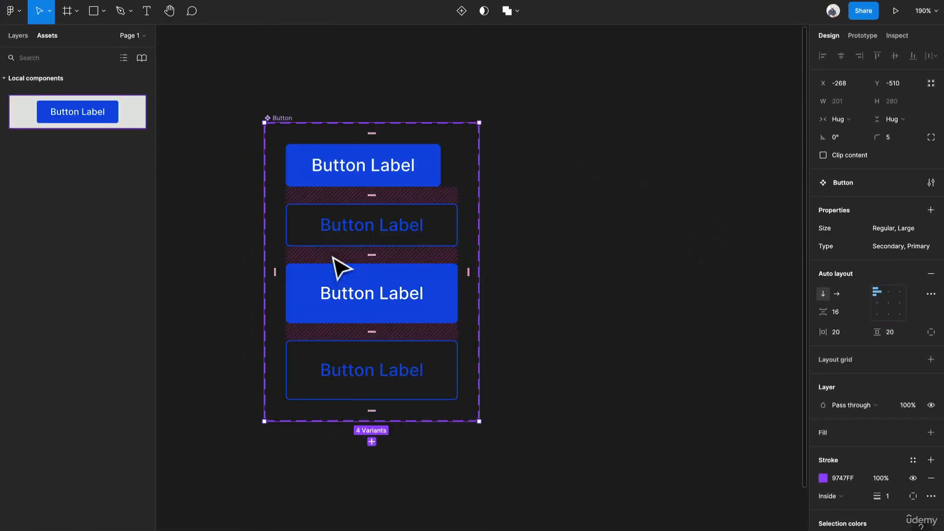
pyautogui.click(210, 166)
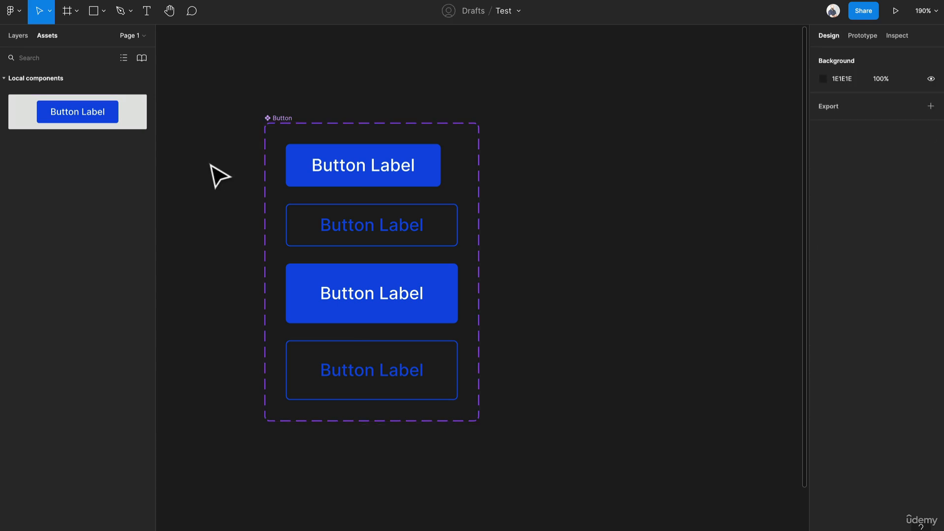